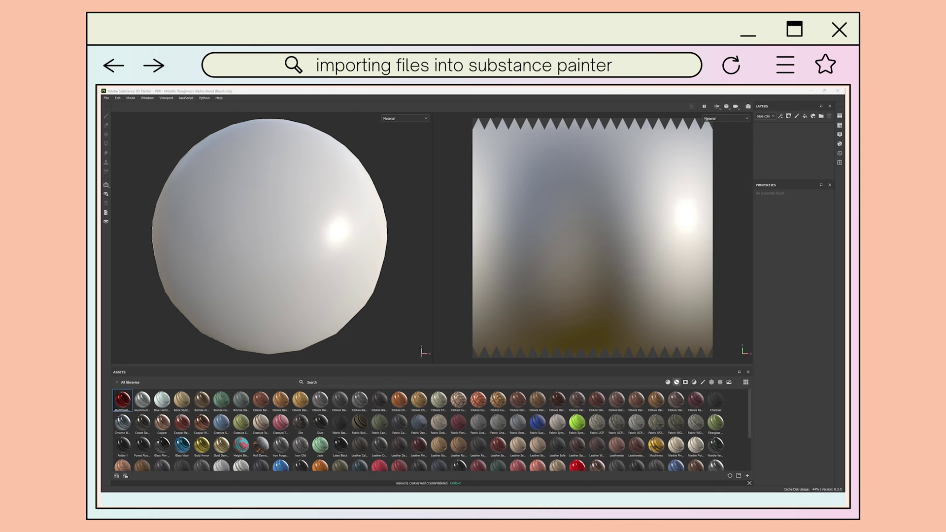
Select all twelve violet_crystal texture maps in File Explorer and drag them into the Assets panel.
key("super+e")
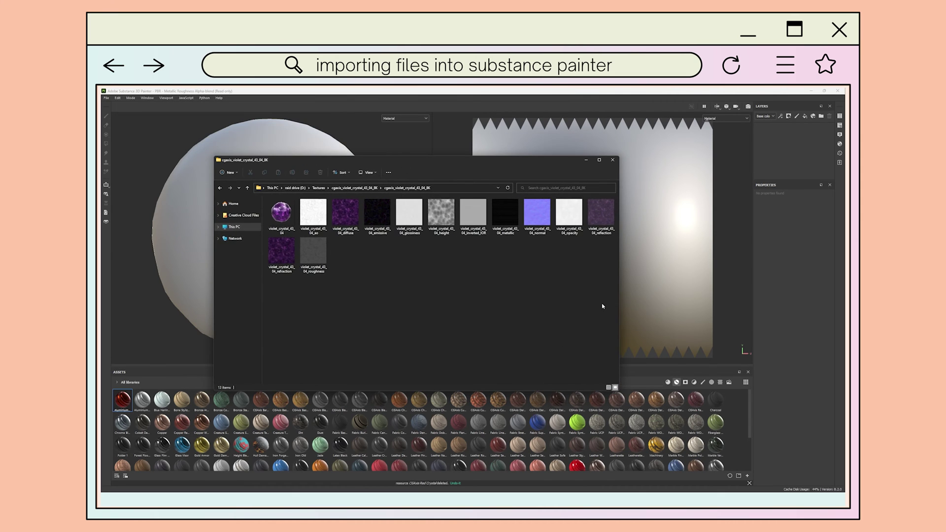
left_click_drag(602, 307, 304, 197)
left_click(281, 259, "ctrl")
left_click_drag(282, 259, 354, 431)
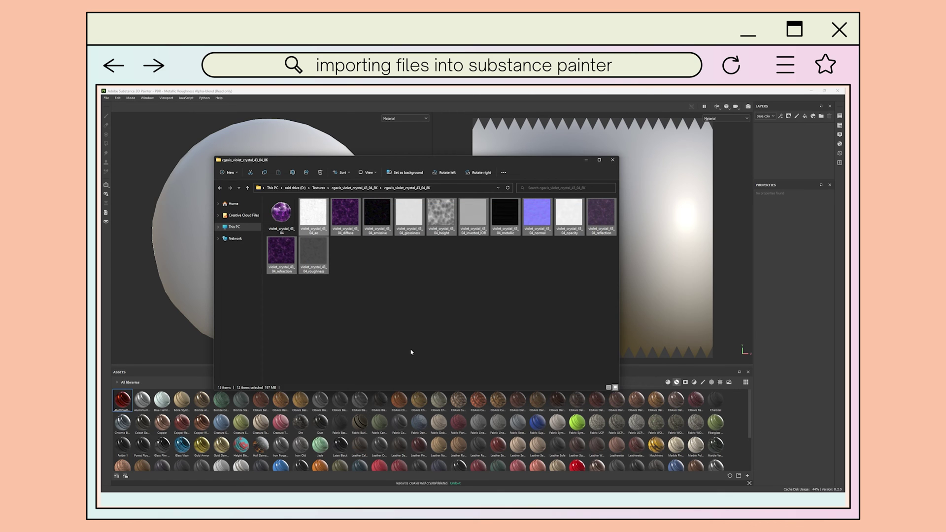
left_click(586, 161)
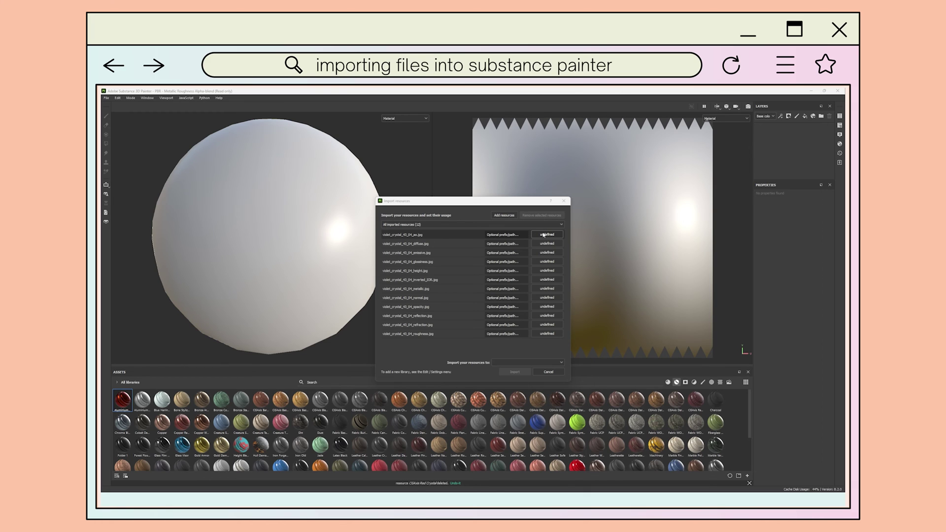
Mark all twelve violet_crystal files as texture and import them into the your_assets library.
left_click(543, 235)
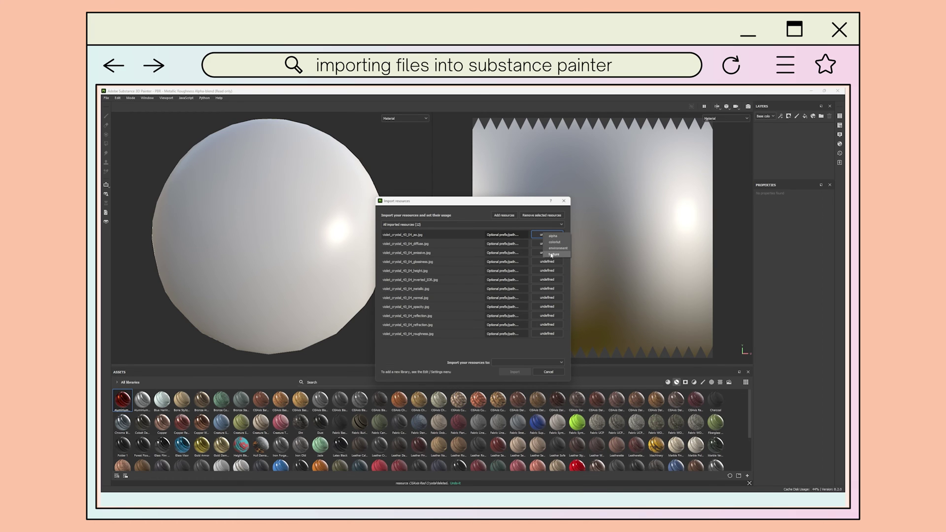
left_click(551, 254)
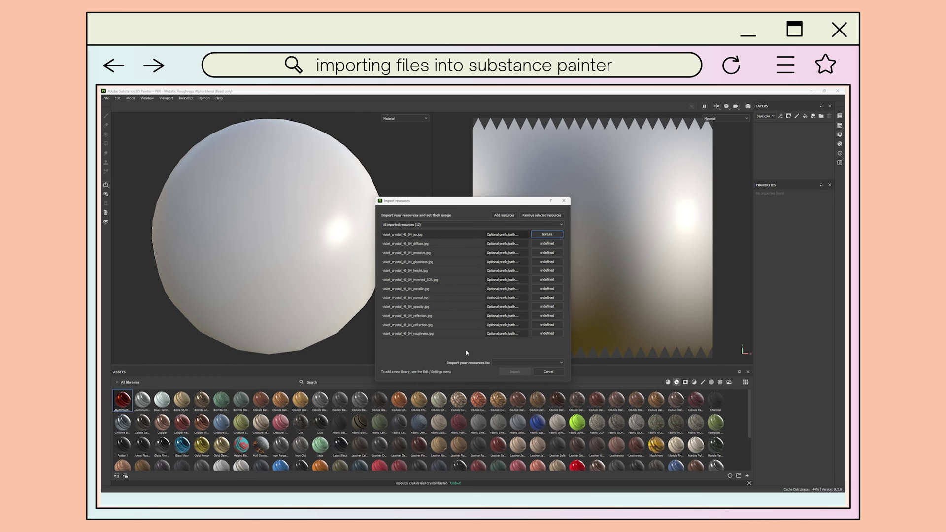
left_click(546, 334)
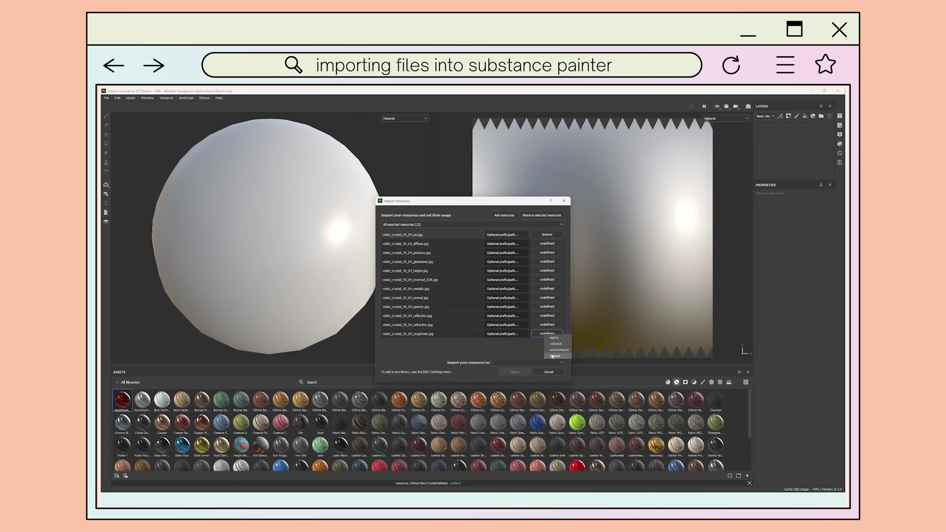
left_click(555, 356)
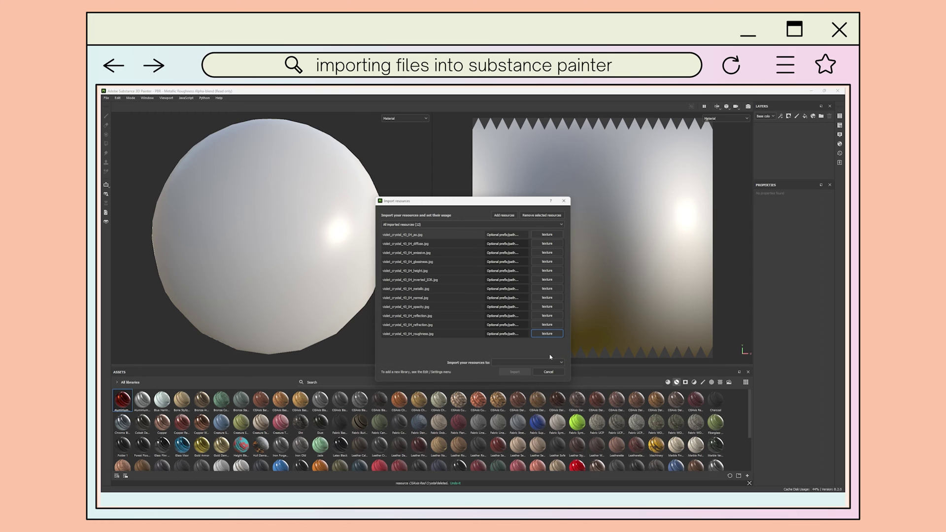
left_click(550, 364)
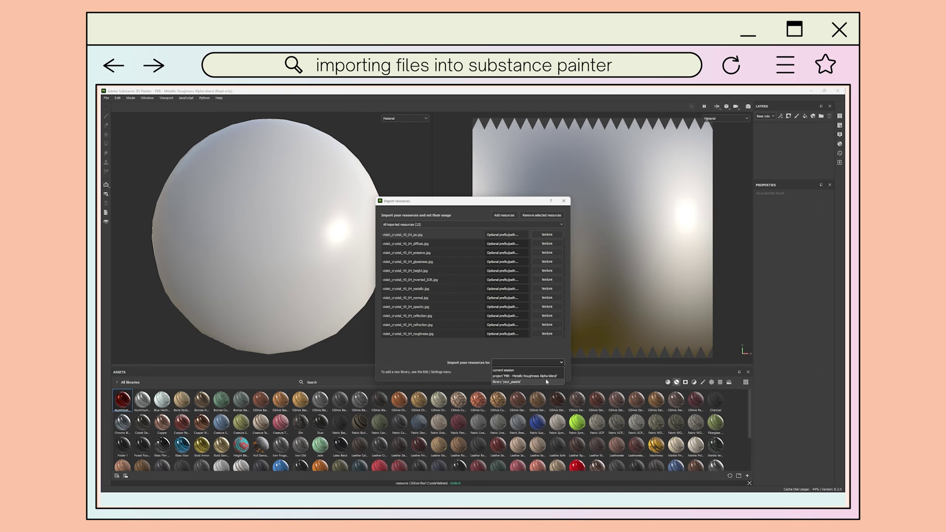
left_click(546, 381)
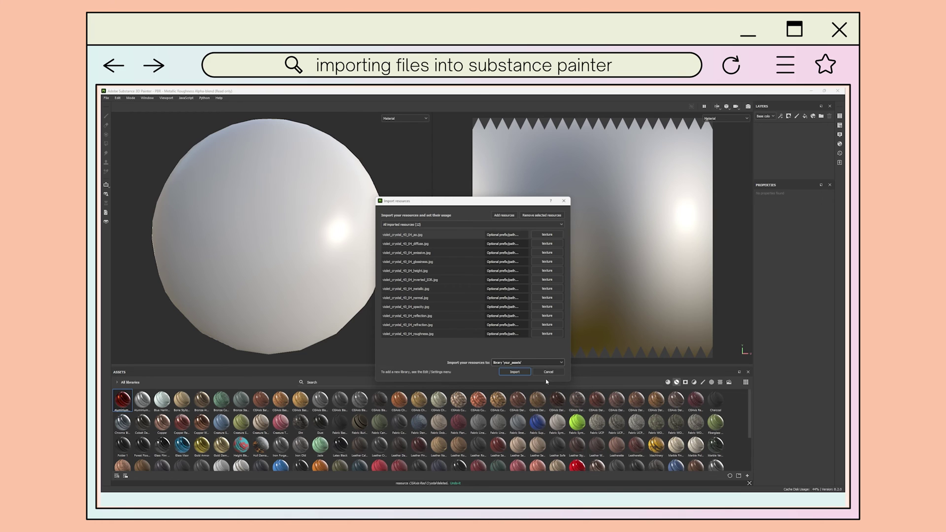
left_click(510, 371)
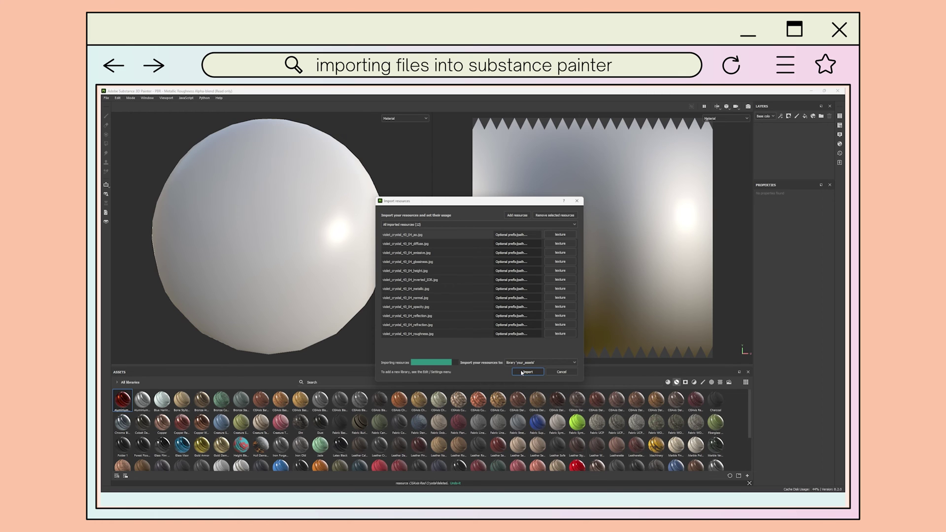
Close the import dialog, then reopen Import resources and cancel without adding files.
left_click(522, 372)
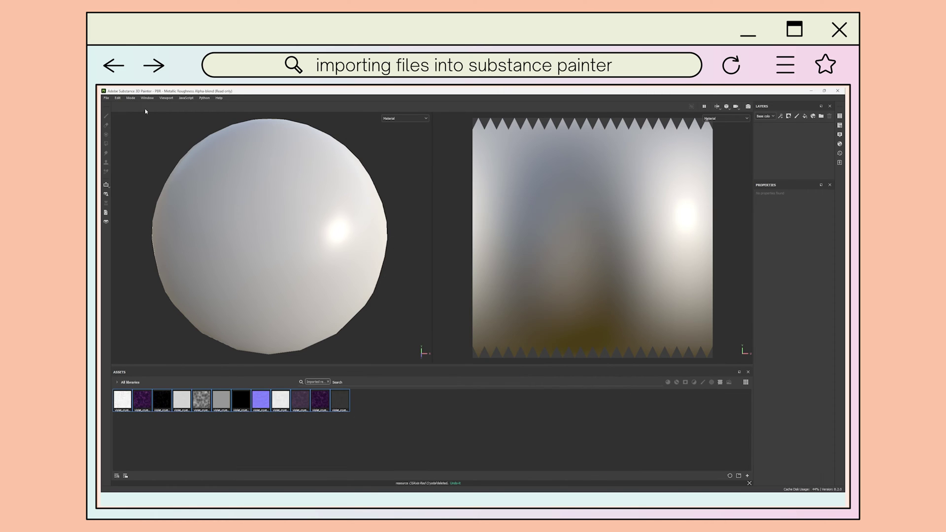
left_click(106, 98)
left_click(119, 163)
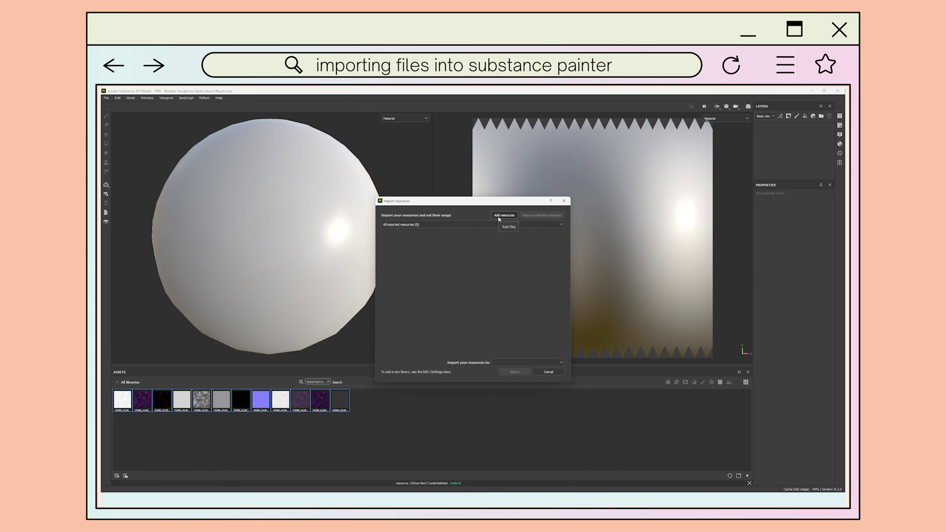
left_click(500, 216)
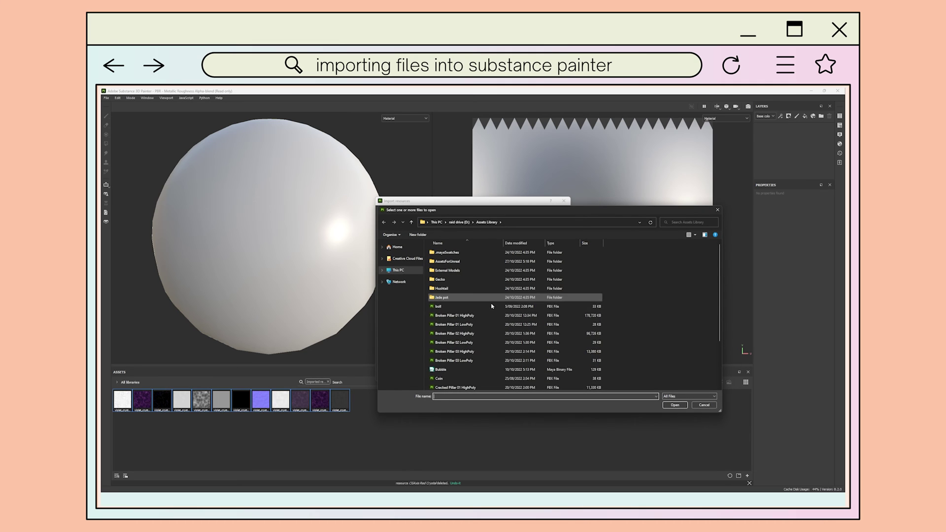
left_click(705, 406)
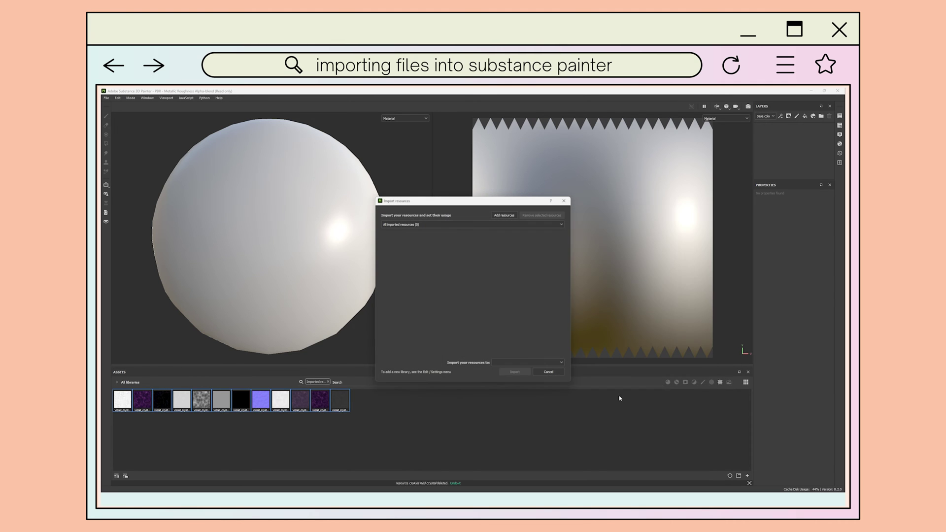
left_click(539, 375)
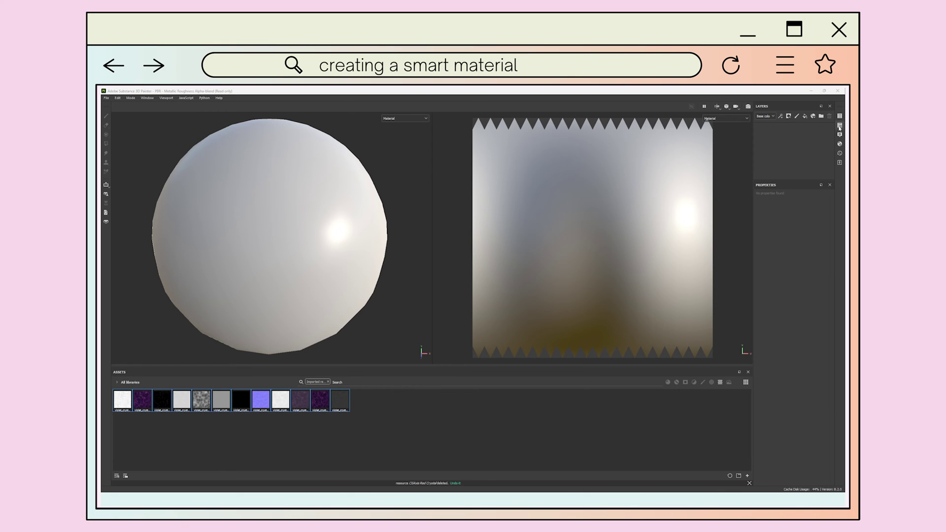
left_click(840, 127)
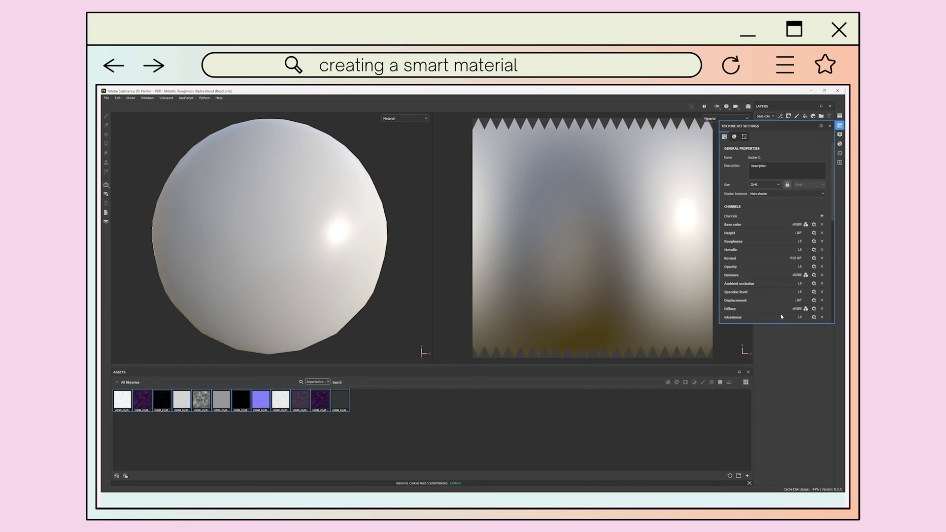
left_click(822, 216)
left_click(824, 216)
left_click(830, 126)
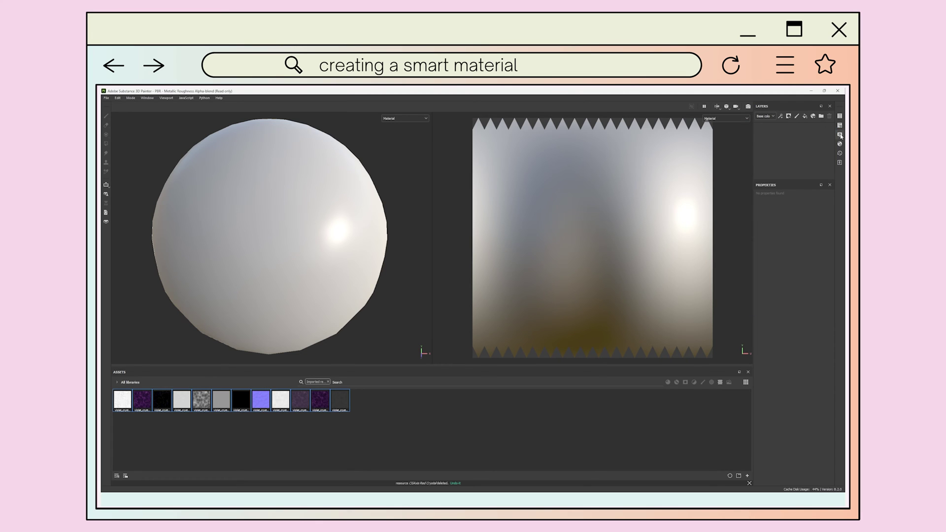
left_click(840, 135)
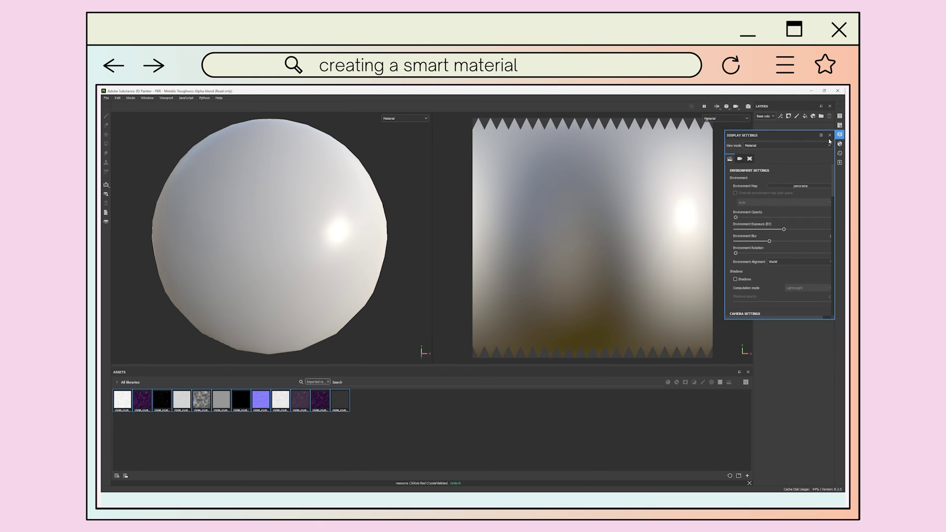
left_click(830, 136)
left_click(840, 144)
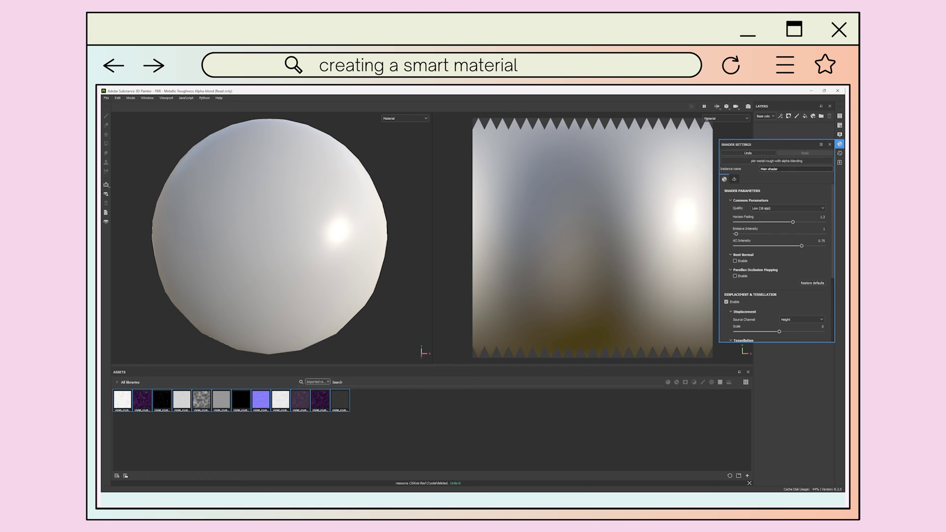
left_click(784, 163)
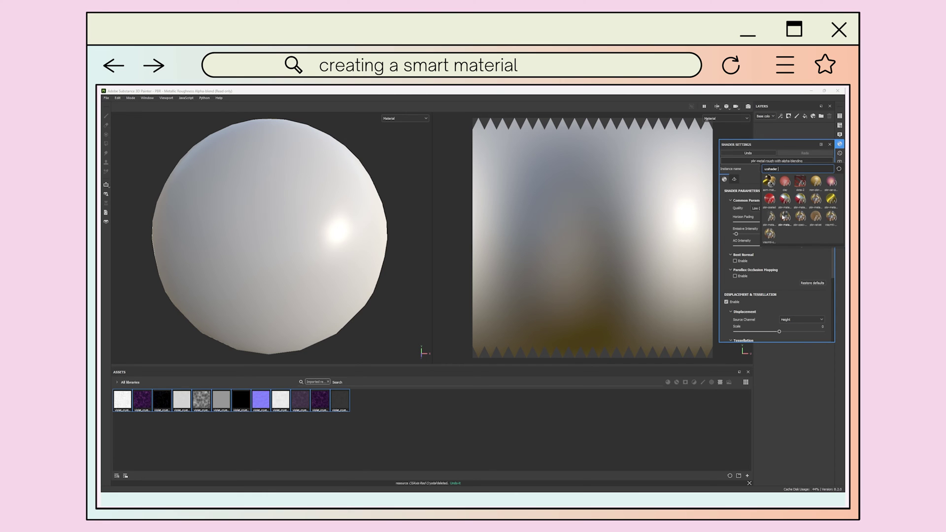
mouse_move(773, 215)
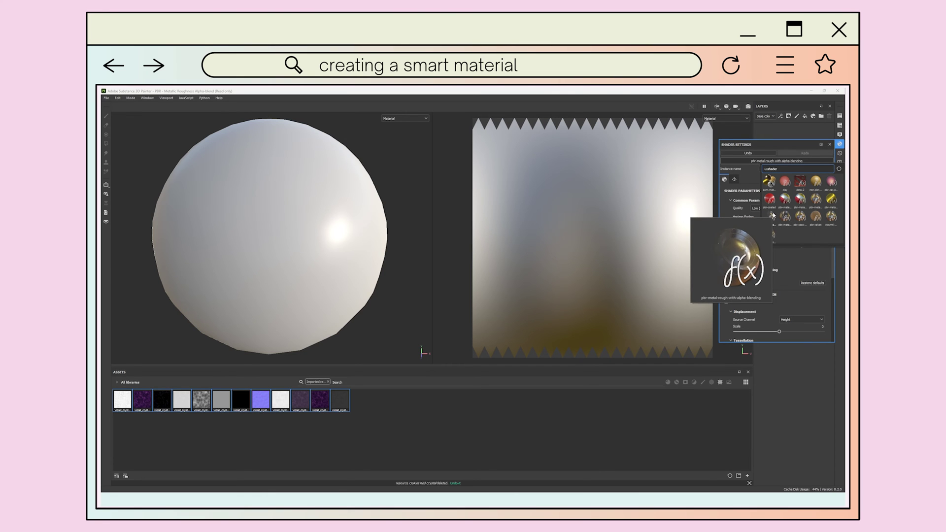
mouse_move(802, 213)
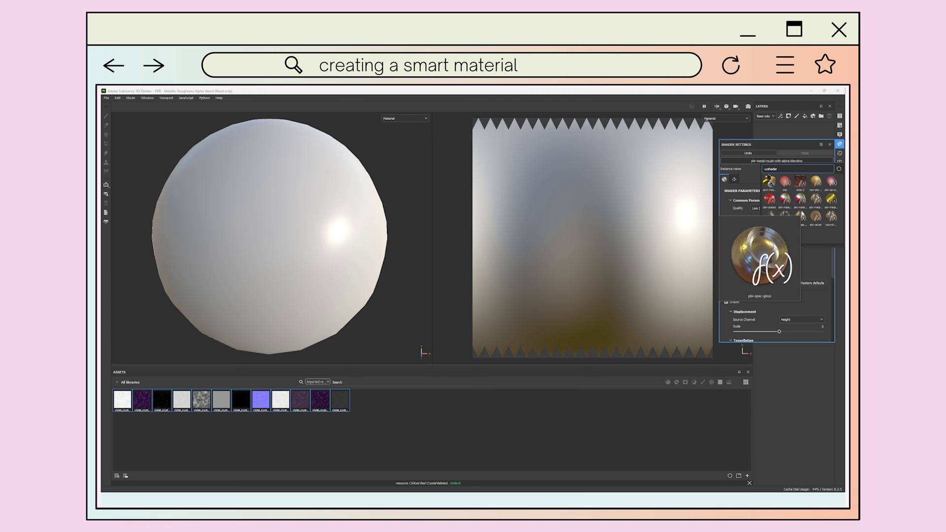
left_click(829, 146)
left_click(829, 145)
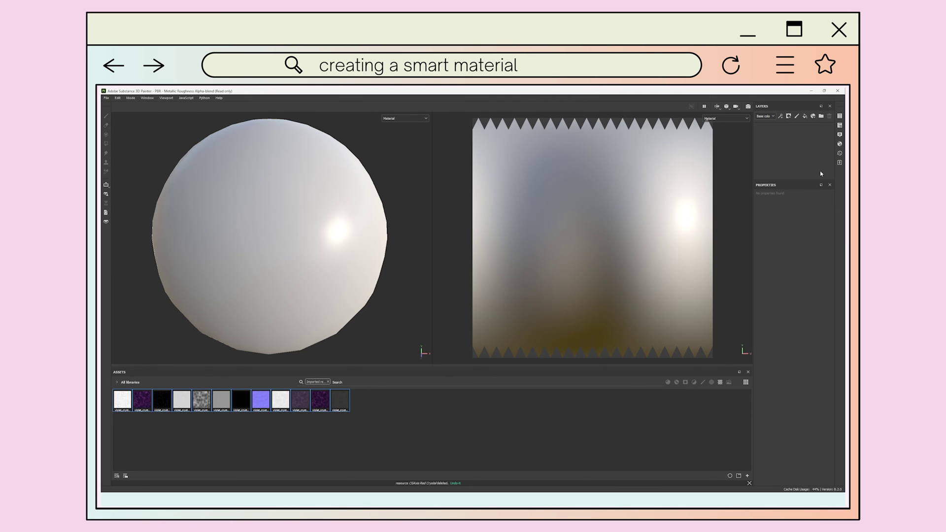
Add a fill layer and load the violet crystal ambient occlusion and diffuse maps into AO, Base color and Diffuse.
left_click(805, 117)
scroll(798, 291, "down", 1)
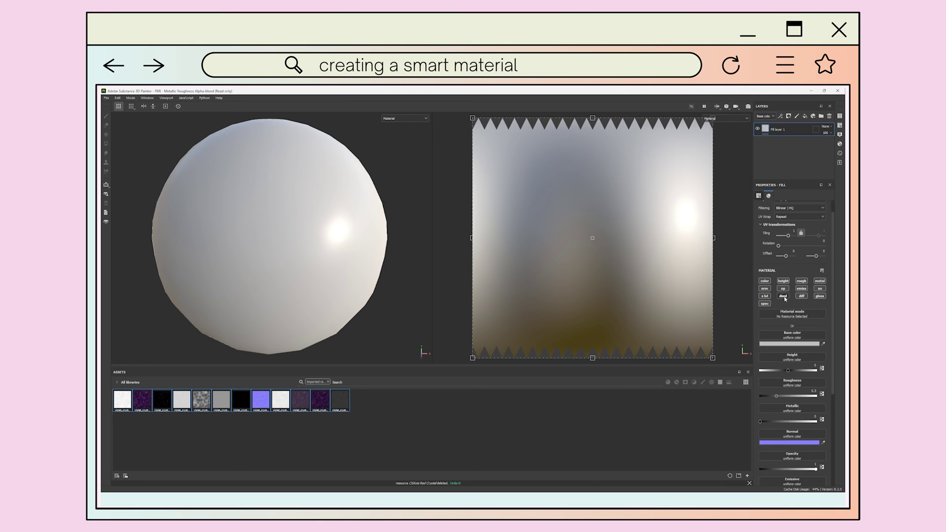
scroll(788, 303, "down", 3)
scroll(786, 303, "down", 1)
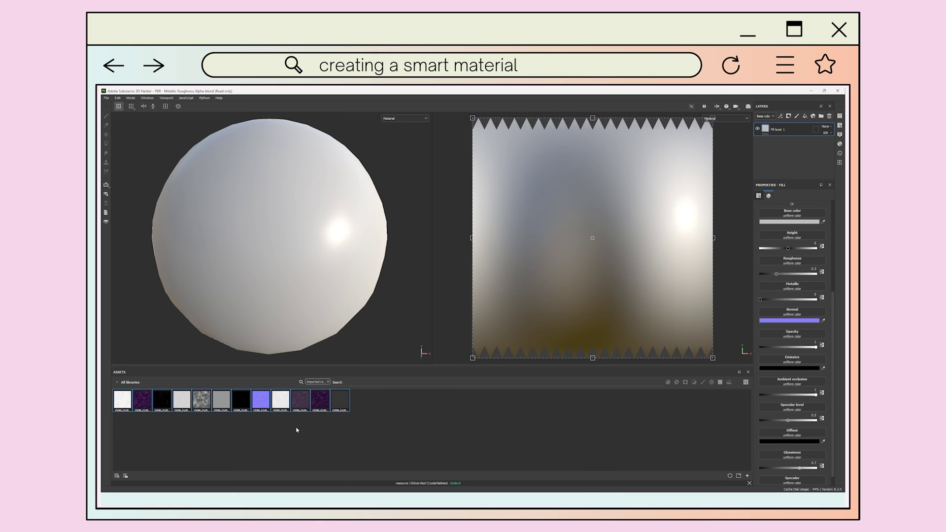
left_click(126, 403)
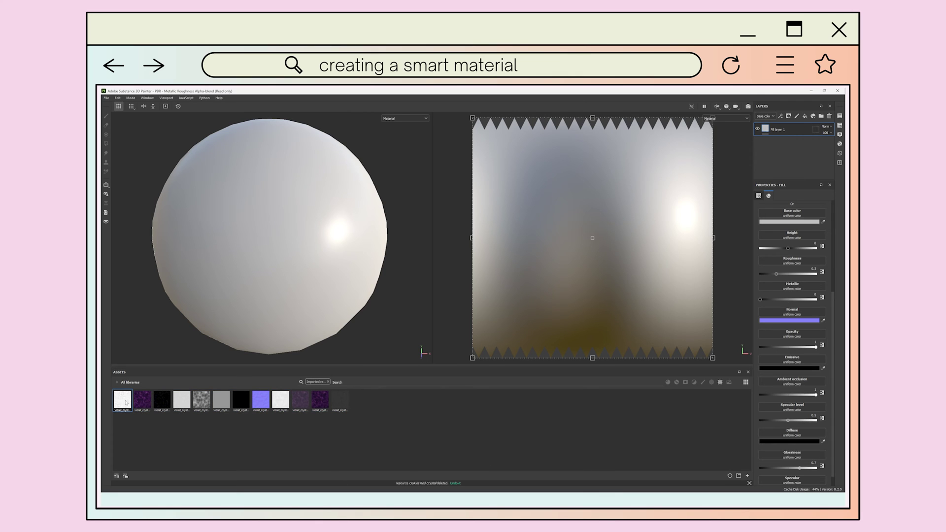
left_click_drag(126, 402, 781, 382)
mouse_move(122, 404)
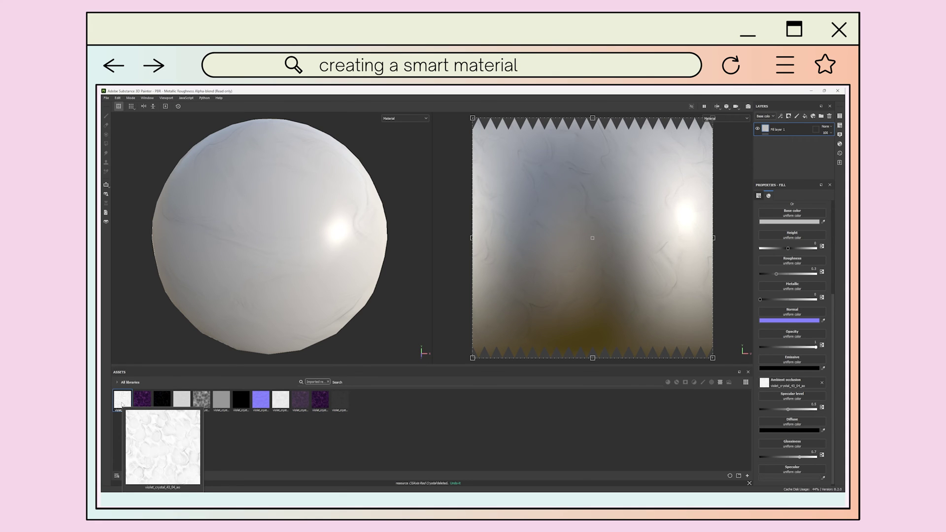
left_click_drag(143, 400, 795, 216)
left_click_drag(152, 401, 791, 419)
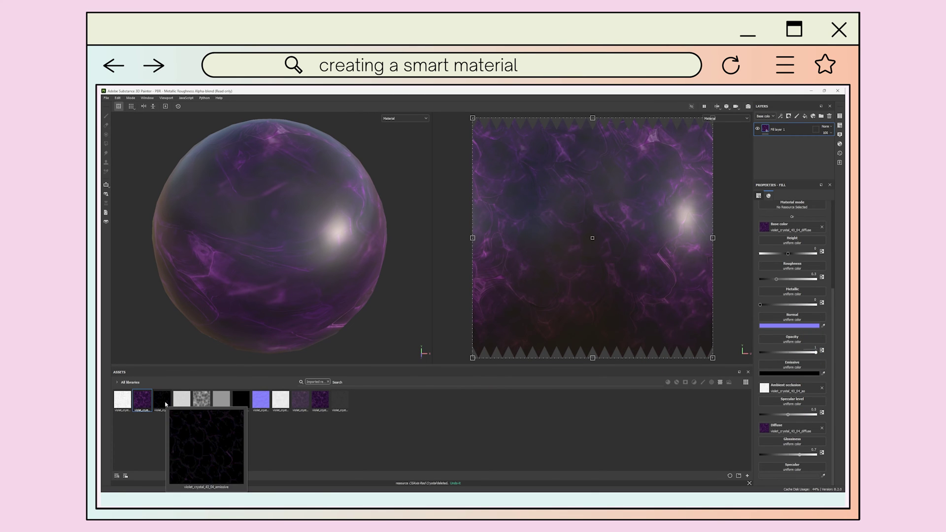
Load the emissive, glossiness, metallic, normal and specular crystal maps into their matching channels.
left_click_drag(166, 404, 781, 367)
mouse_move(182, 401)
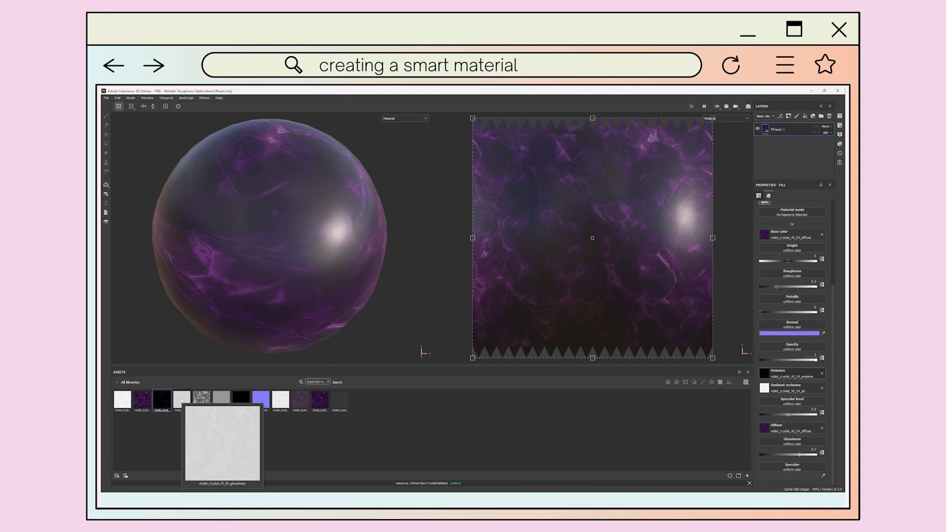
left_click_drag(182, 401, 778, 444)
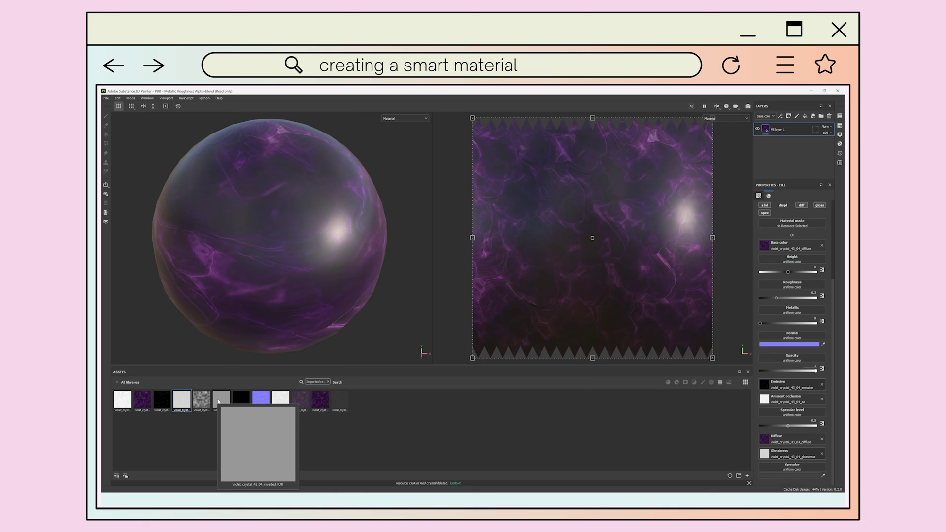
mouse_move(243, 403)
left_click_drag(243, 402, 789, 316)
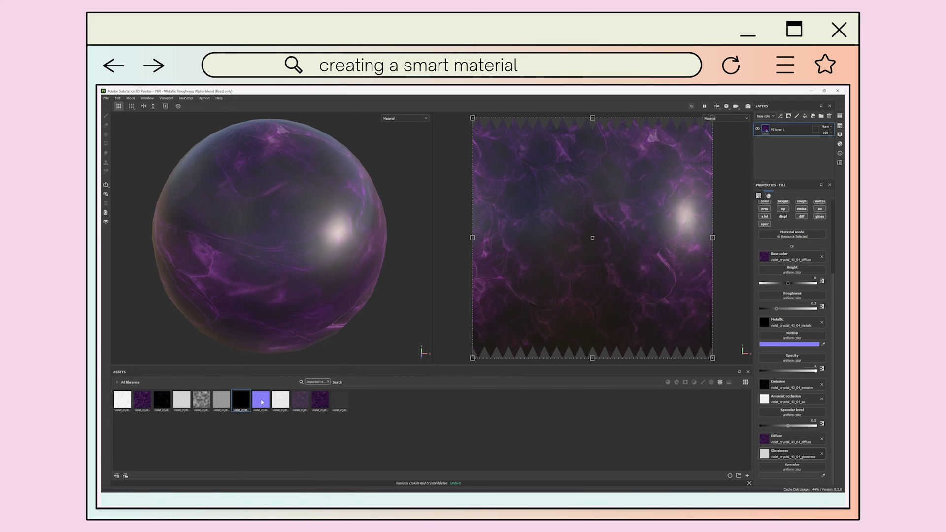
left_click_drag(259, 399, 789, 342)
left_click_drag(340, 400, 788, 303)
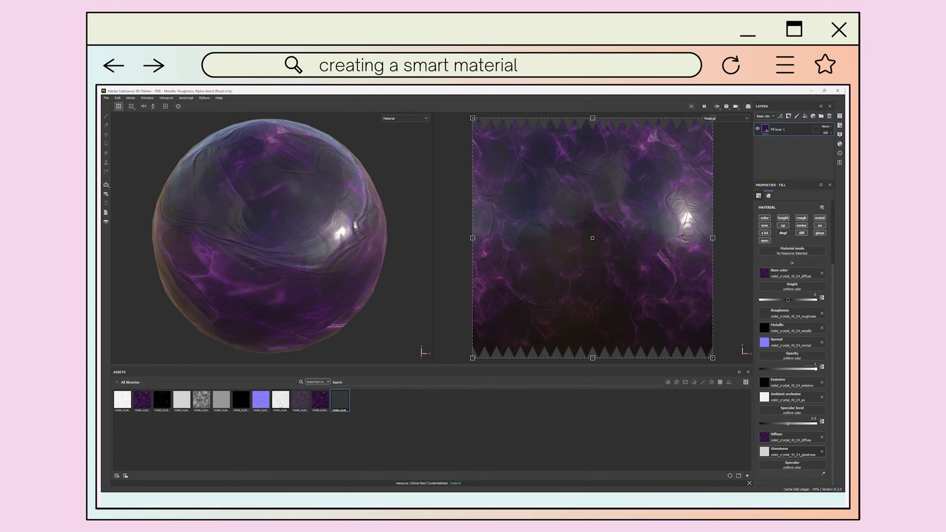
left_click_drag(300, 404, 788, 456)
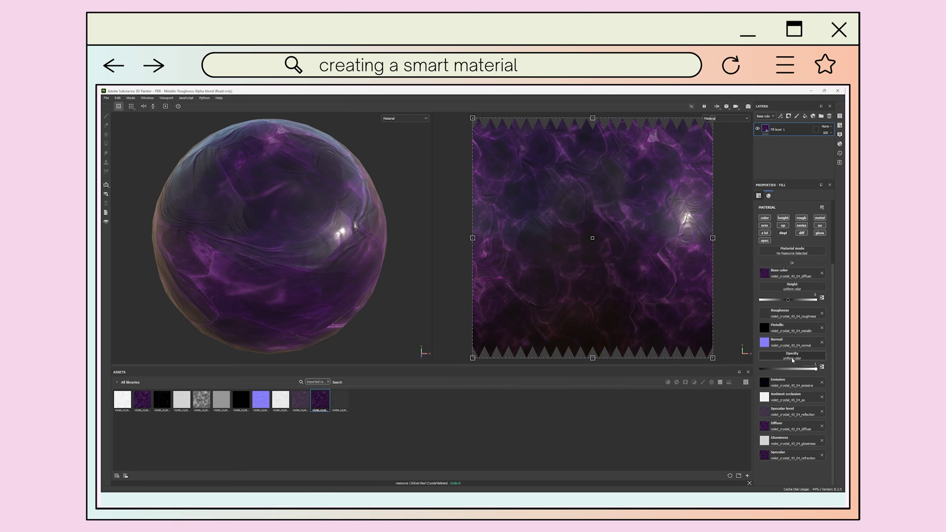
Assign the violet crystal opacity texture to the Opacity channel.
left_click(793, 357)
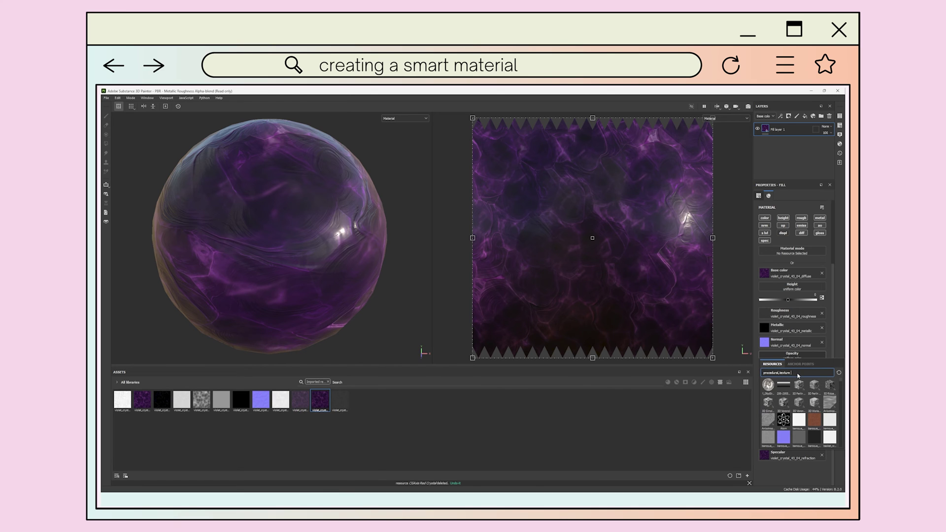
type("opacity")
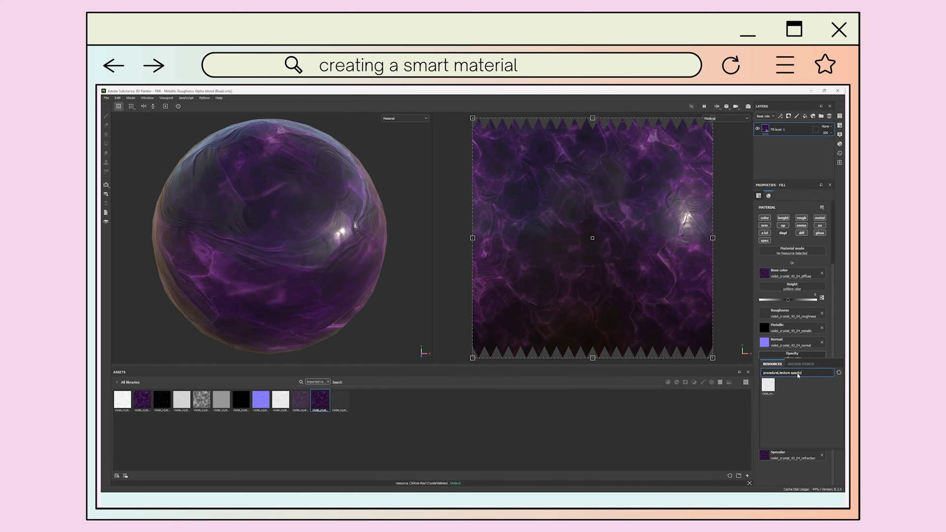
left_click(768, 385)
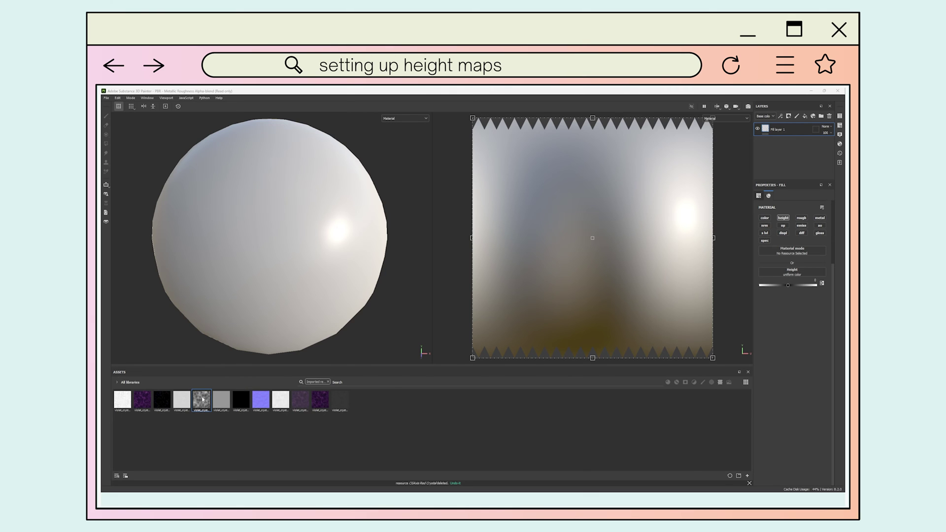
Load the height map into Height, hide Fill layer 1, and add Fill layer 2.
left_click_drag(201, 400, 780, 274)
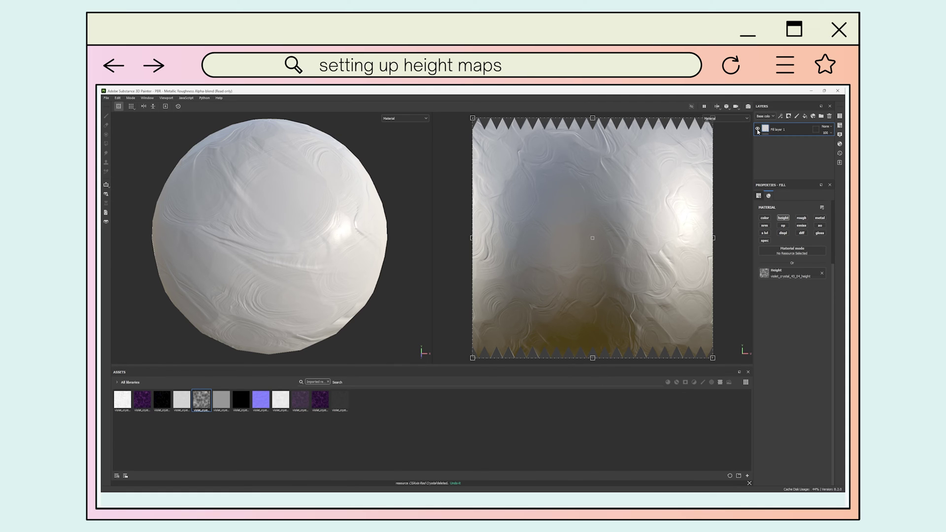
left_click(757, 129)
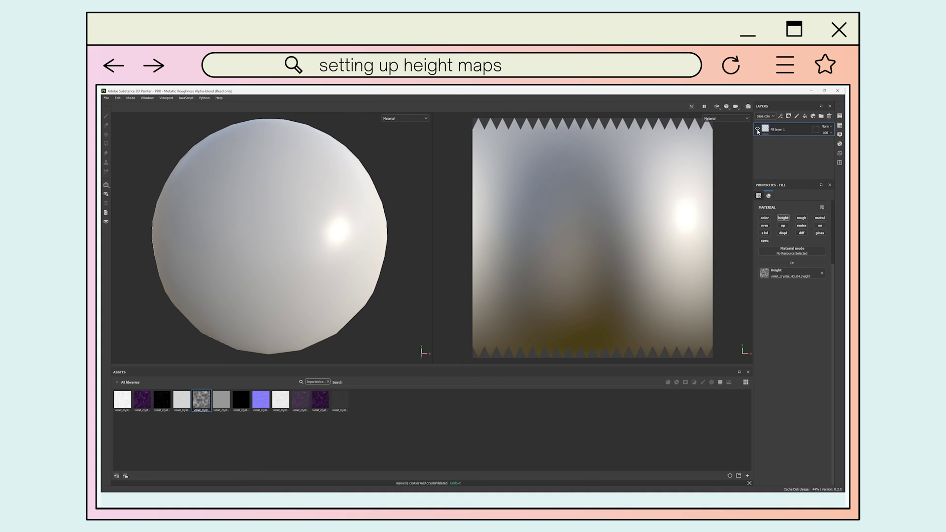
left_click(805, 116)
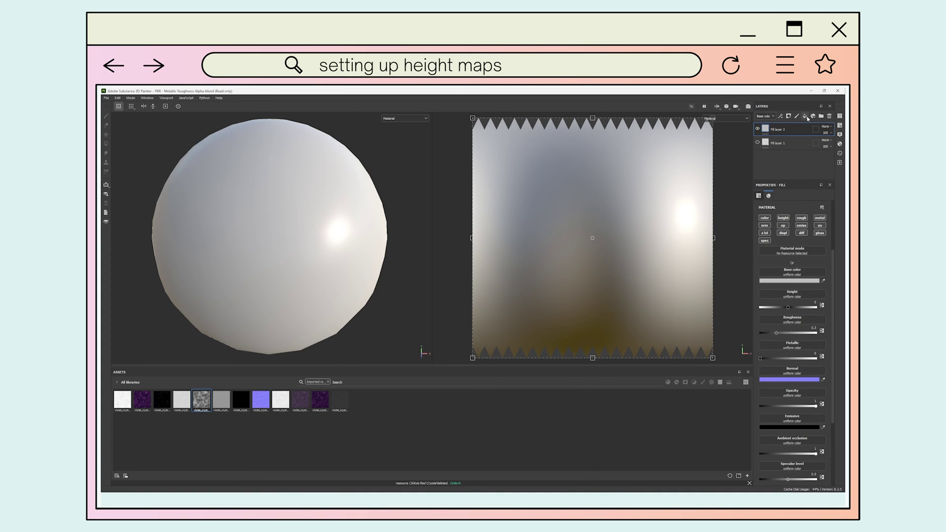
double_click(784, 130)
Give Fill layer 2 a black mask with a fill using the violet crystal height texture as grayscale.
right_click(786, 131)
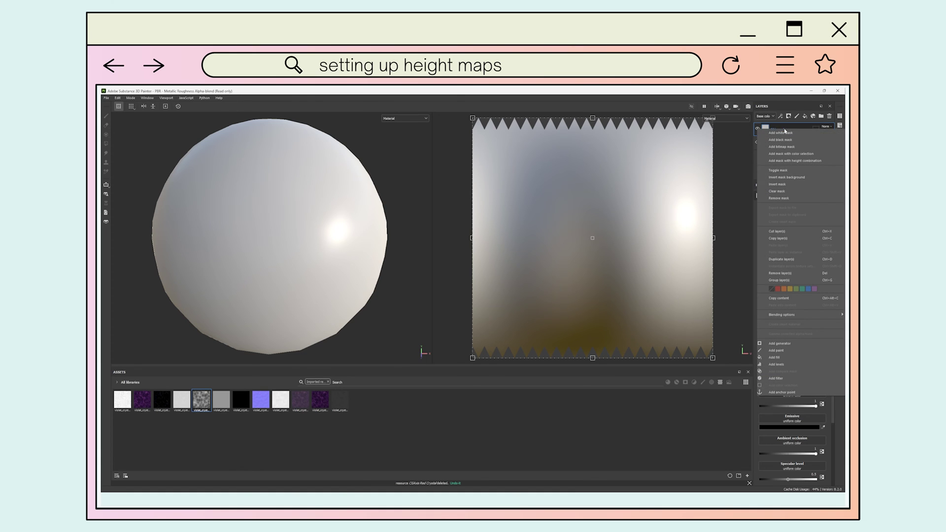
left_click(783, 143)
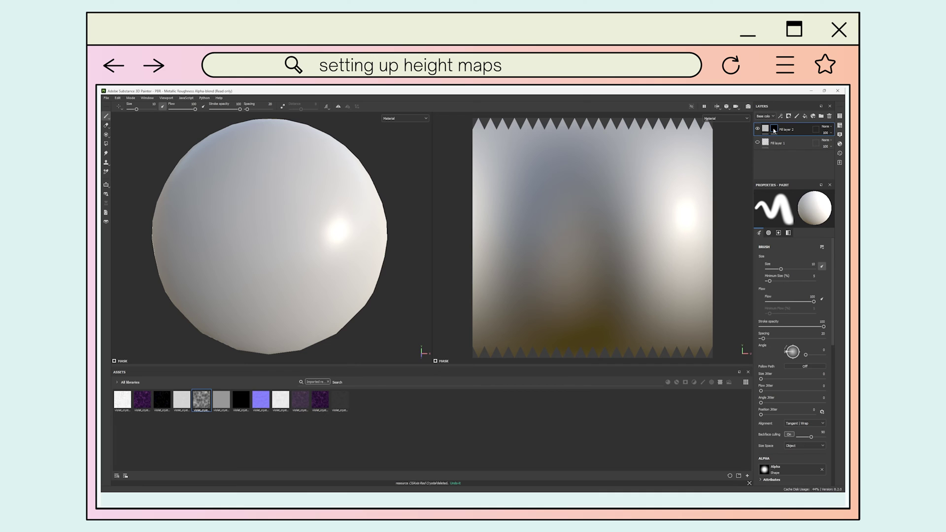
right_click(774, 130)
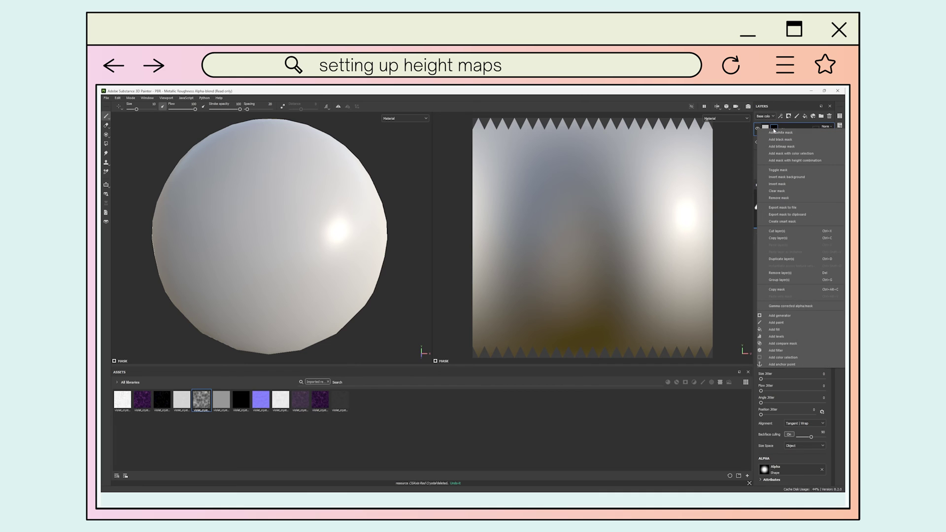
left_click(774, 331)
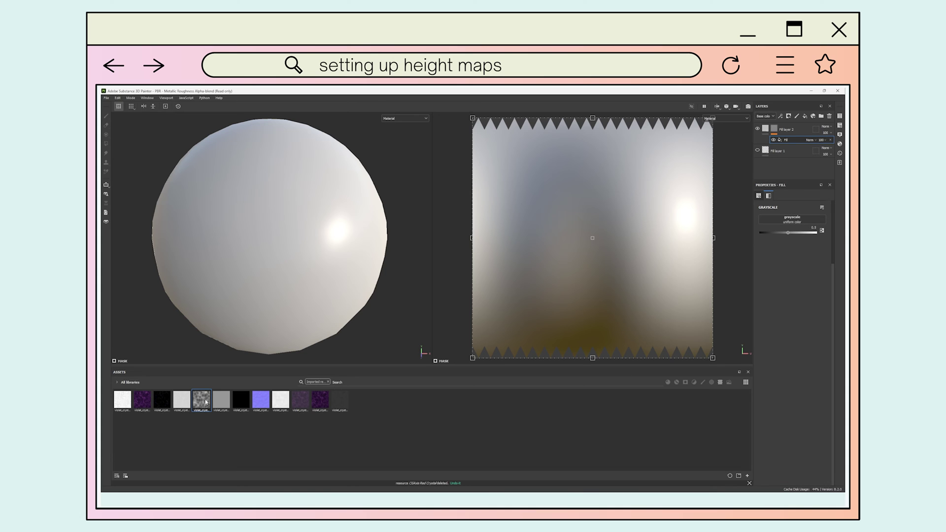
left_click_drag(206, 401, 776, 221)
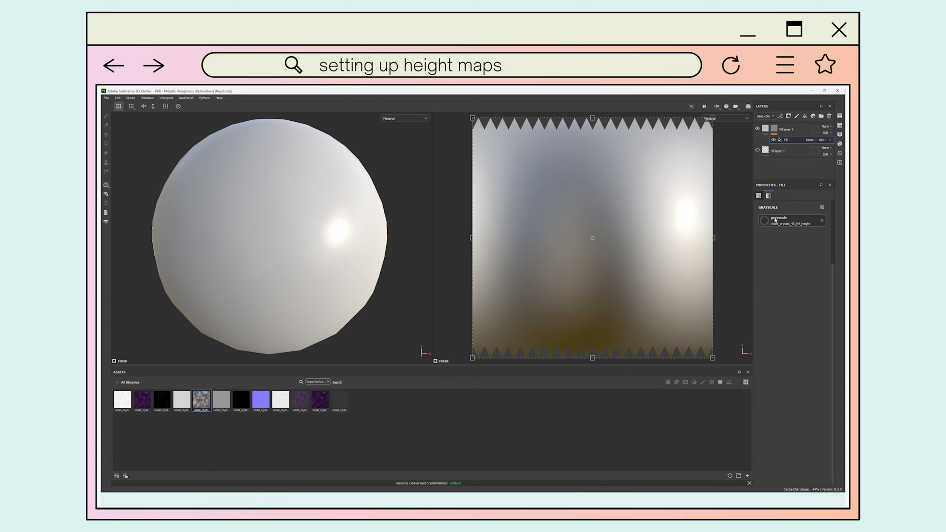
Disable every material channel on Fill layer 2 except Height.
left_click(766, 129)
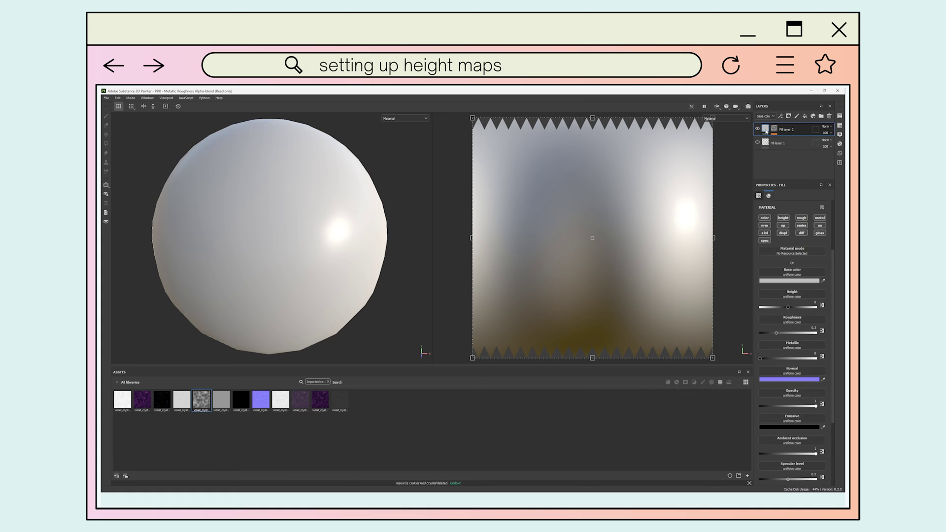
left_click(764, 218)
left_click(764, 226)
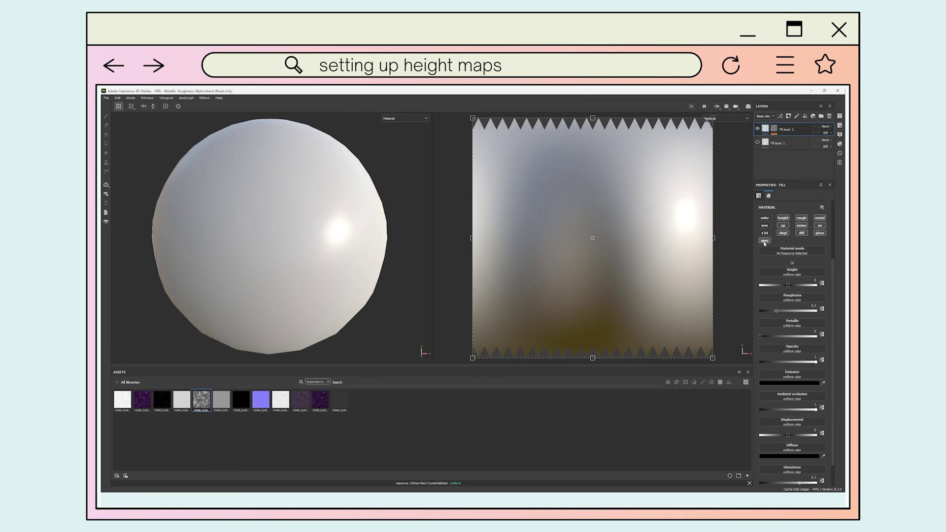
left_click(764, 240)
left_click(782, 233)
left_click(782, 225)
left_click(801, 218)
left_click(801, 225)
left_click(801, 233)
left_click(819, 233)
left_click(820, 225)
left_click(819, 218)
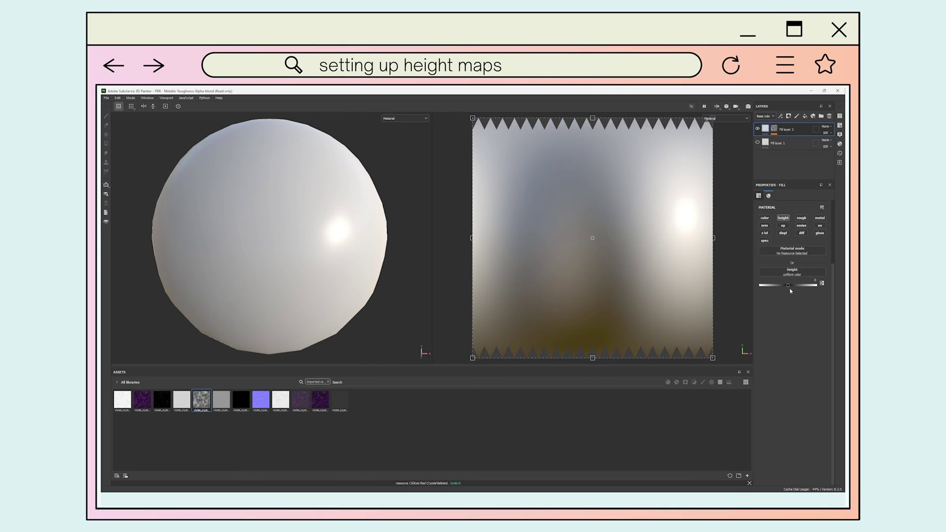
Adjust Fill layer 2's height strength and toggle Fill layer 1's visibility.
mouse_move(788, 286)
left_mouse_down()
mouse_move(774, 285)
mouse_move(794, 285)
left_mouse_up()
left_click(757, 143)
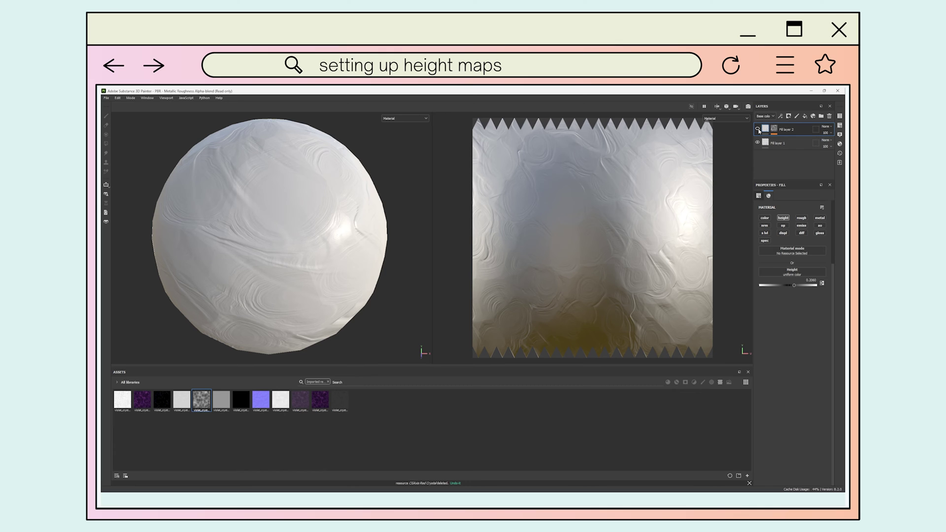
left_click(757, 142)
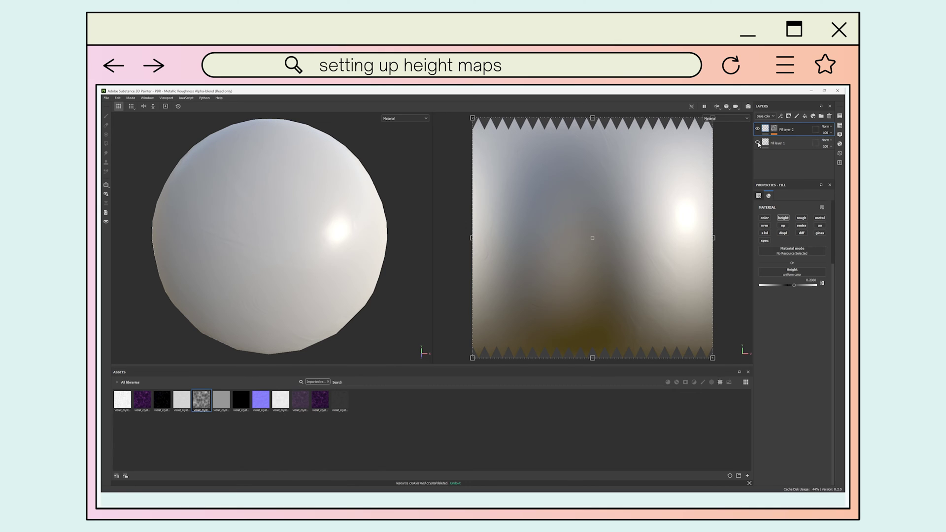
mouse_move(794, 285)
left_mouse_down()
mouse_move(822, 283)
mouse_move(808, 285)
left_mouse_up()
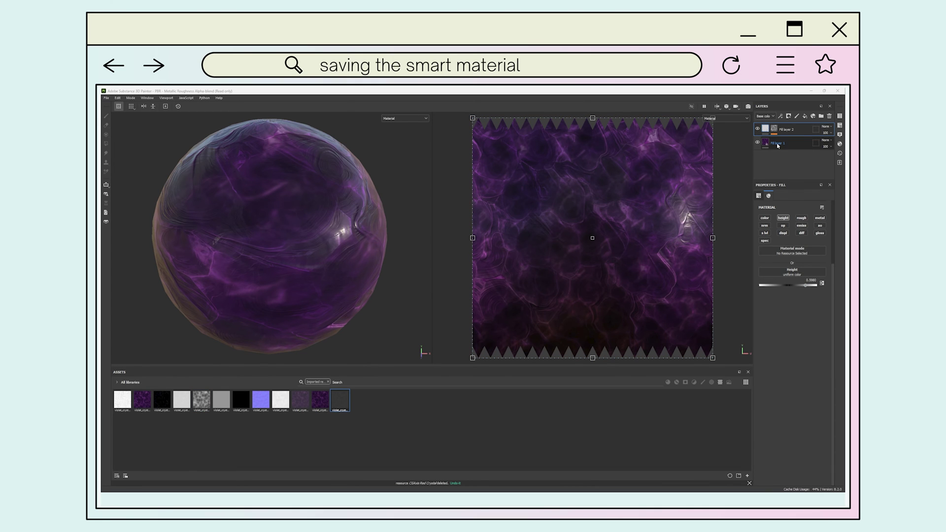
Rename the layers to 'CGAxis Violet Crystal' and 'CGAxis Violet Crystal Height'.
double_click(777, 144)
type("CGAxis Violet Crystal")
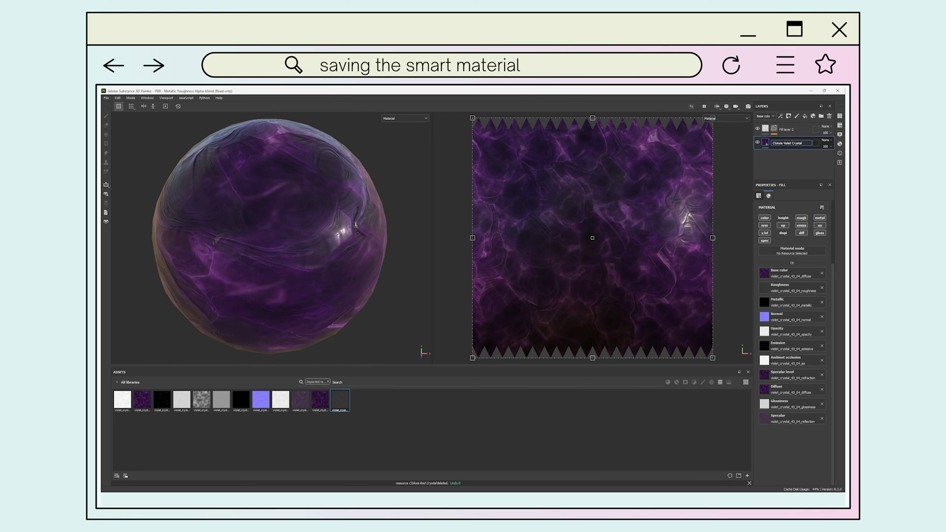
double_click(778, 143)
left_click_drag(777, 143, 810, 143)
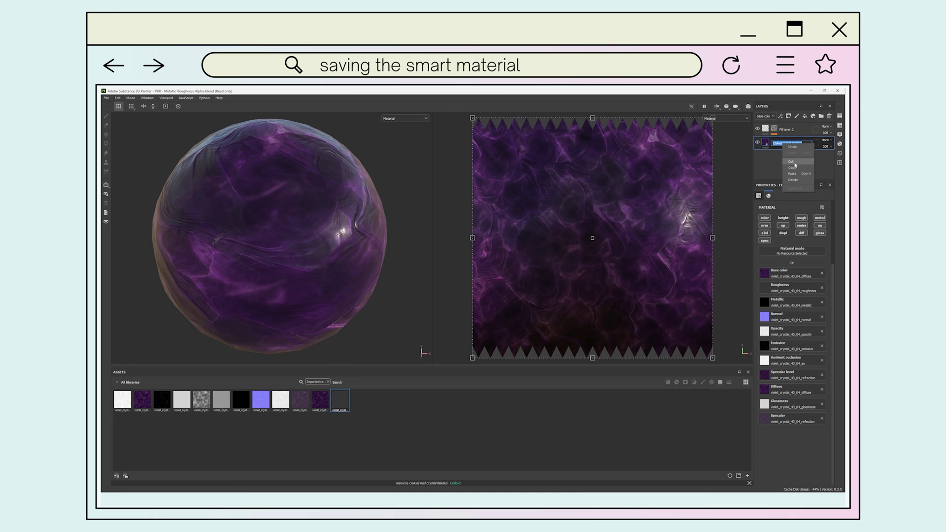
key("ctrl+c")
double_click(785, 129)
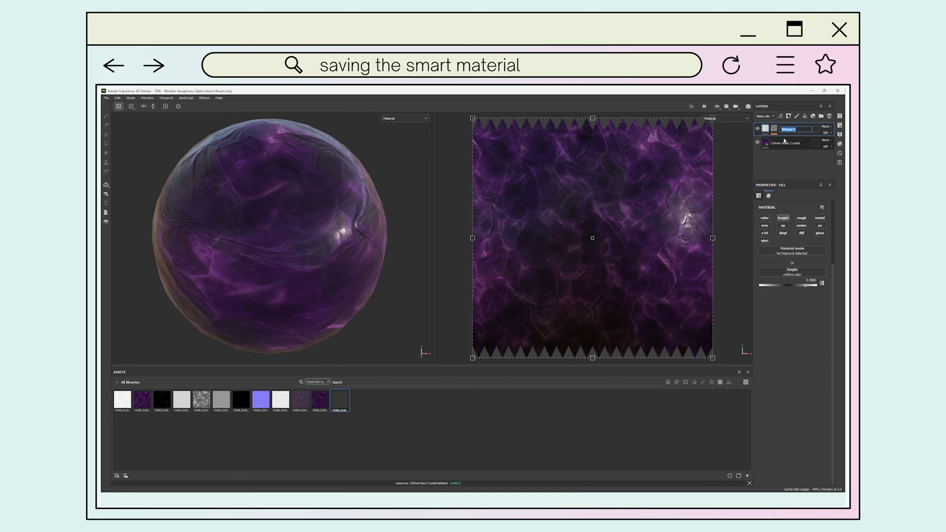
key("ctrl+v")
type("Height")
key("Return")
Create a folder named 'CGAxis Violet Crystal' and move the height layer into it.
left_click(821, 115)
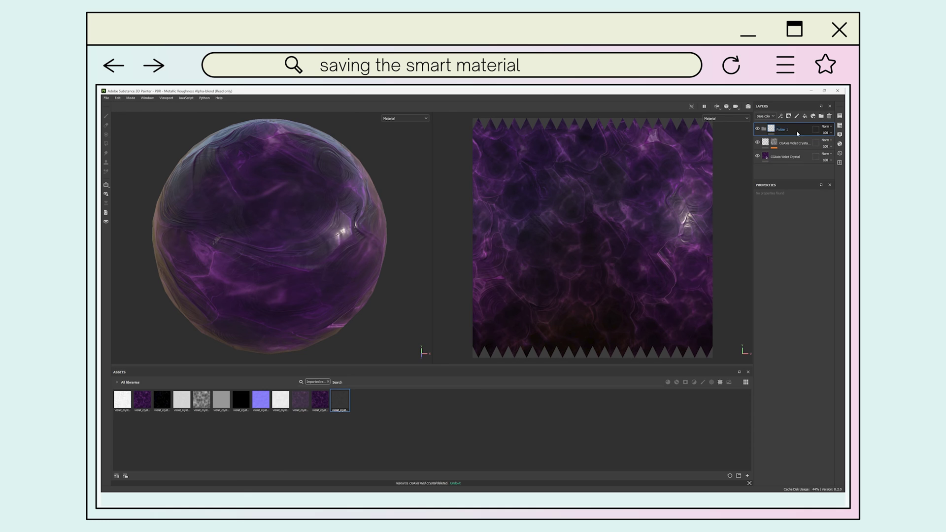
double_click(785, 130)
key("ctrl+v")
key("Return")
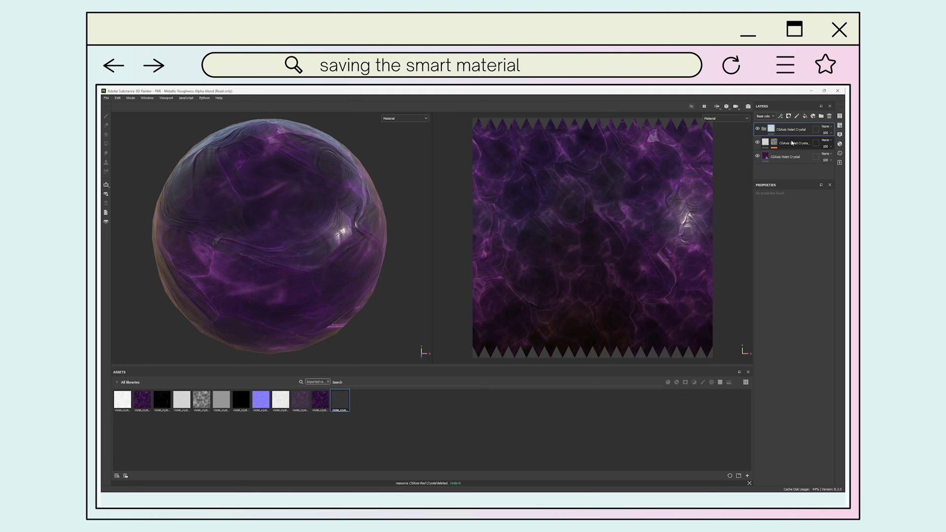
left_click_drag(792, 142, 792, 130)
Save the folder as the CGAxis Violet smart material, delete the folder, and reapply the material to the sphere.
right_click(791, 129)
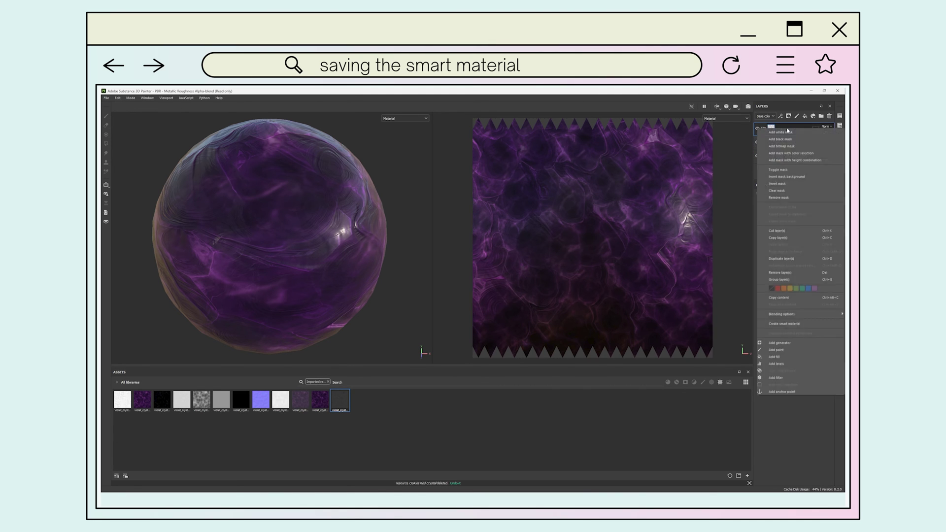
left_click(779, 324)
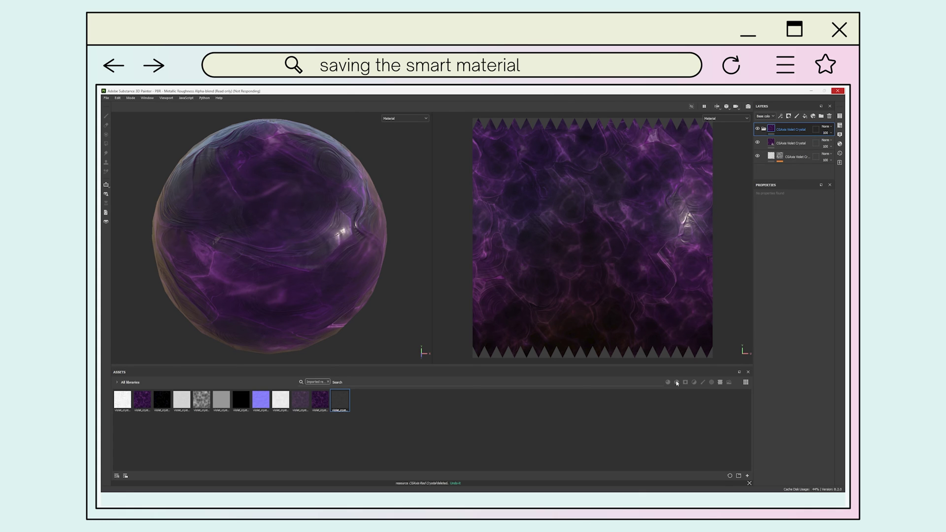
left_click(676, 383)
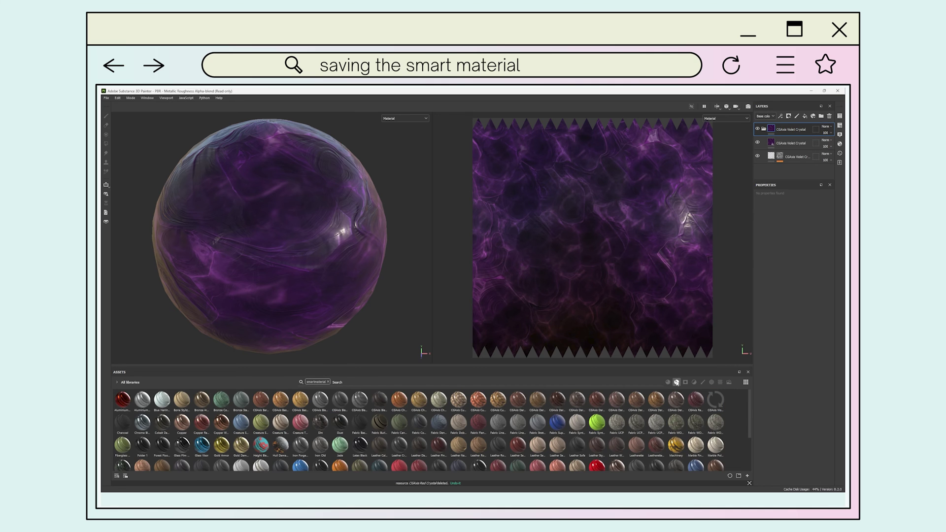
left_click(829, 117)
left_click_drag(716, 405, 652, 284)
right_click(717, 401)
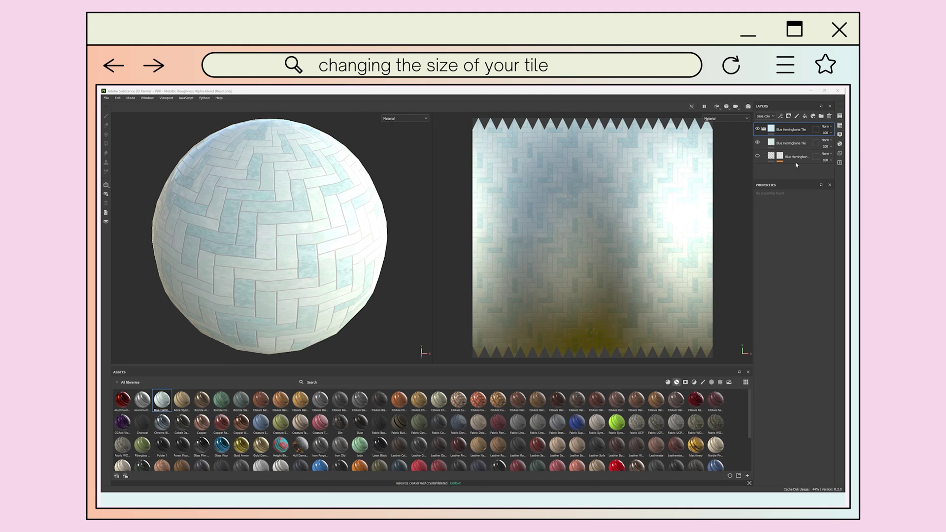
On the Blue Herringbone Tile layer, try Tri-planar then keep UV projection and lower Tiling for larger tiles.
left_click(793, 143)
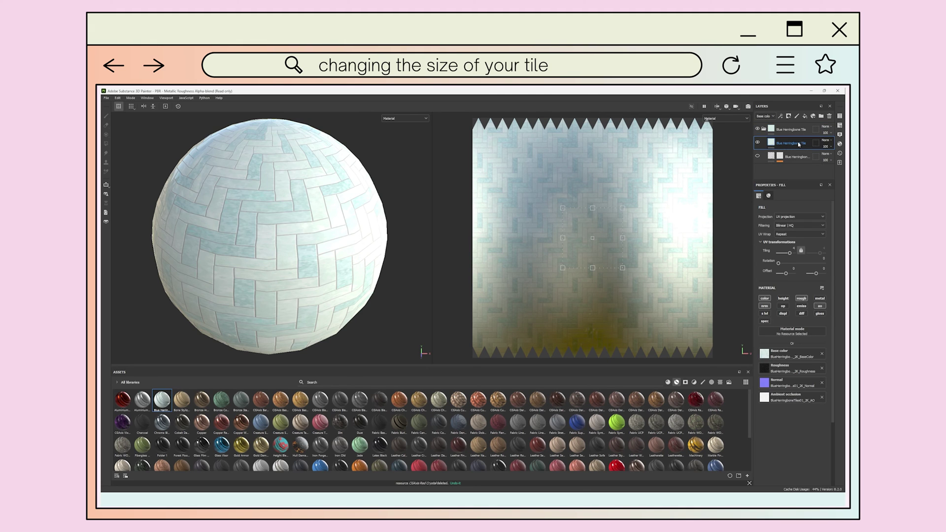
left_click(800, 218)
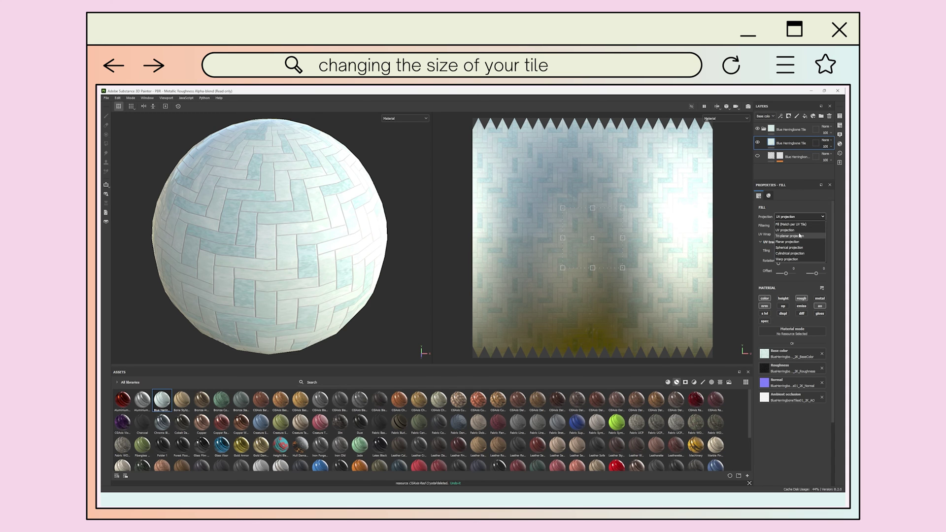
left_click(800, 236)
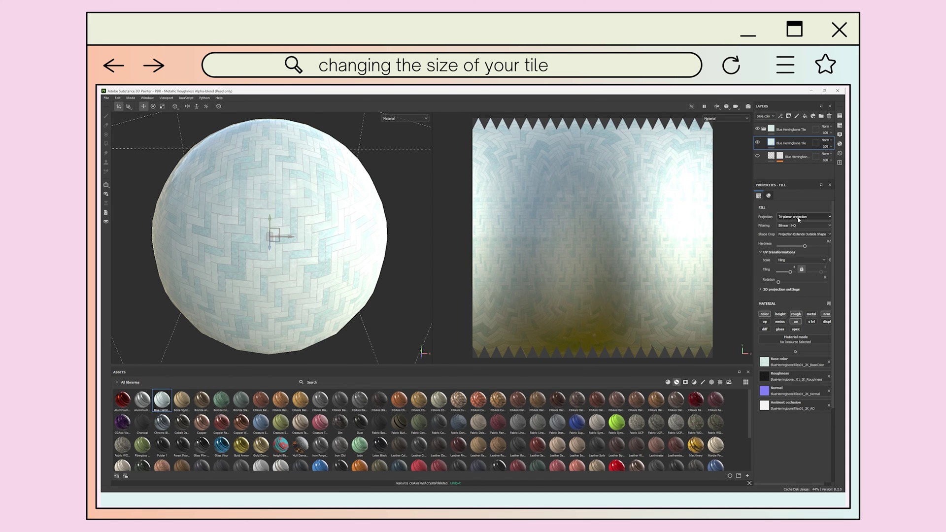
left_click(799, 217)
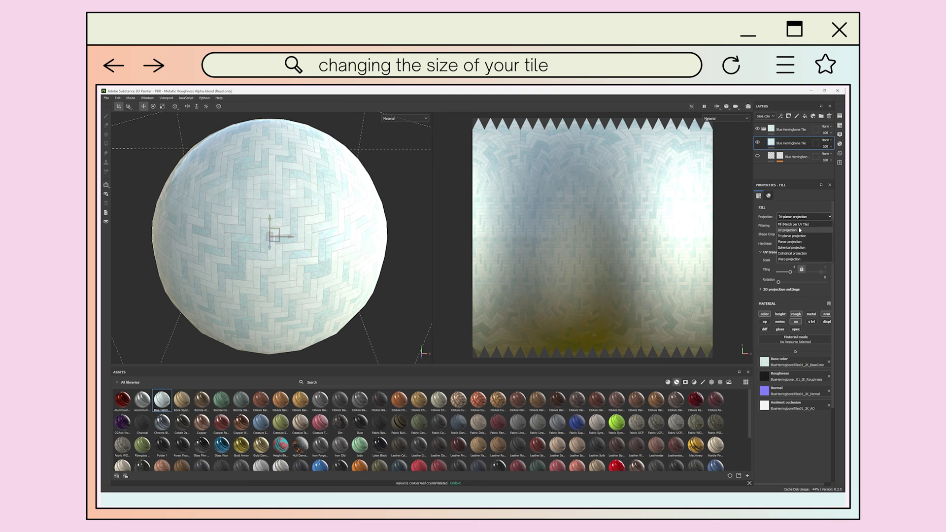
left_click(799, 230)
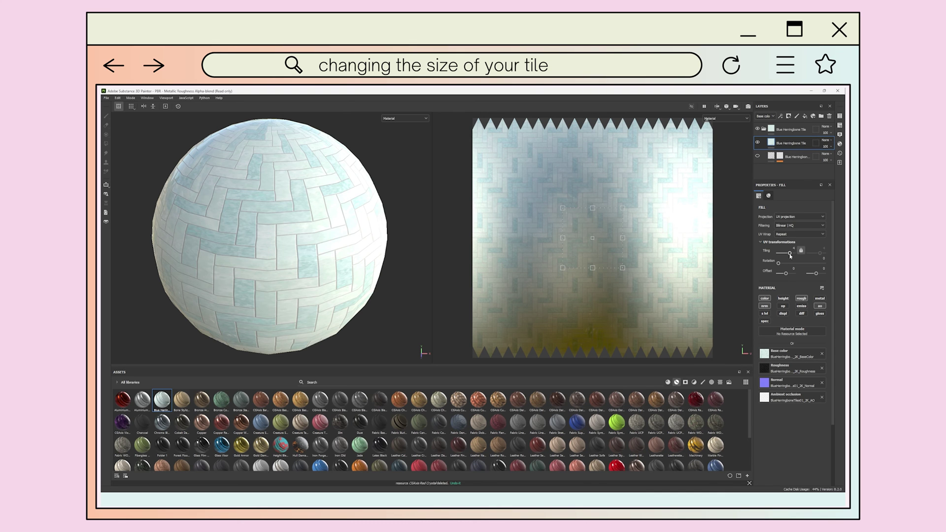
left_click_drag(790, 253, 762, 261)
Show the third herringbone layer and raise its mask fill's Tiling.
left_click(757, 156)
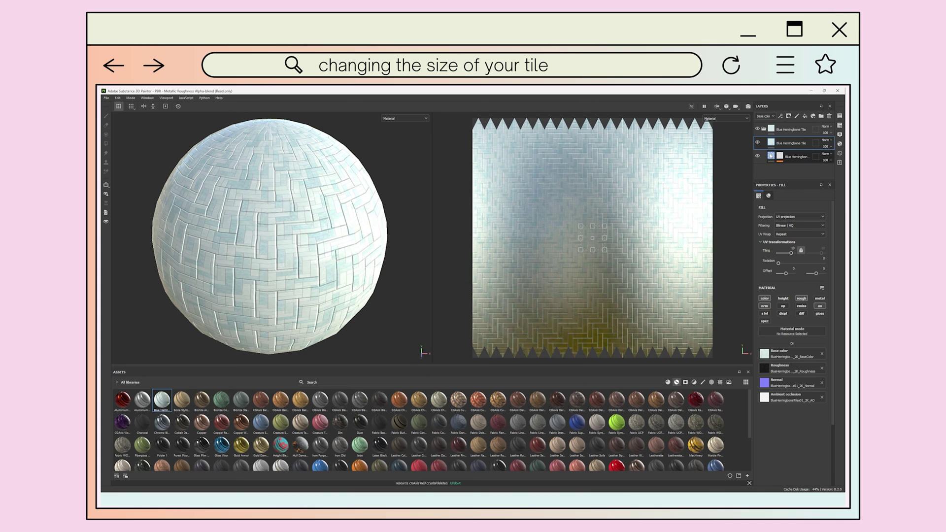
left_click(779, 156)
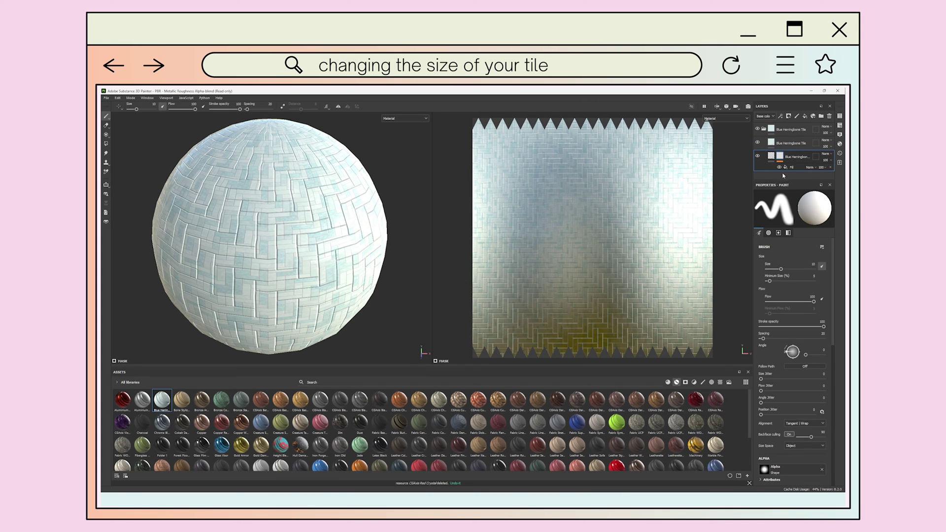
left_click(805, 116)
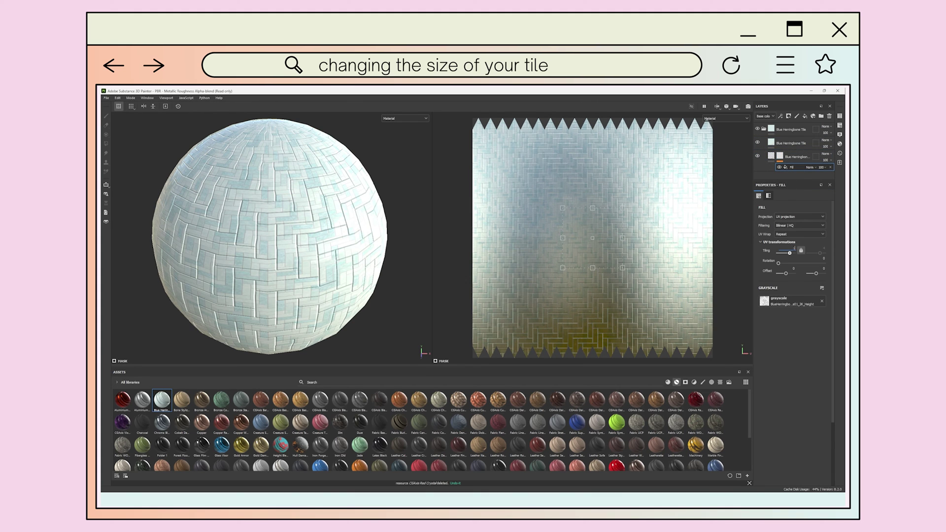
left_click_drag(789, 252, 791, 252)
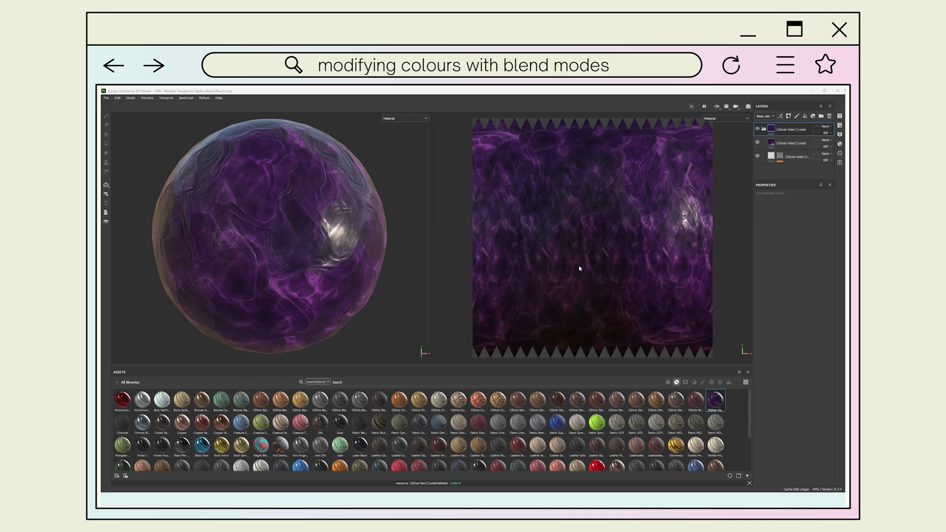
Add a fill layer inside the CGAxis Violet Crystal folder with a red base colour.
left_click(804, 116)
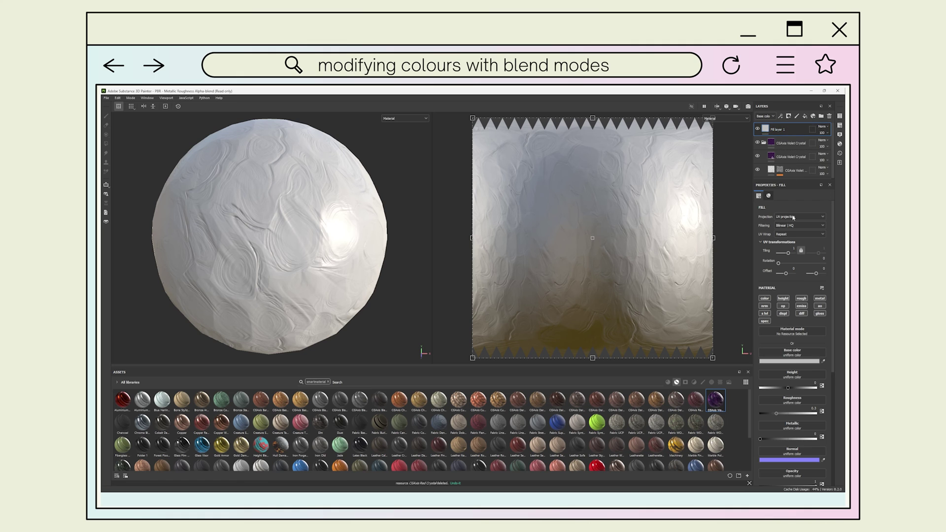
left_click_drag(775, 130, 784, 148)
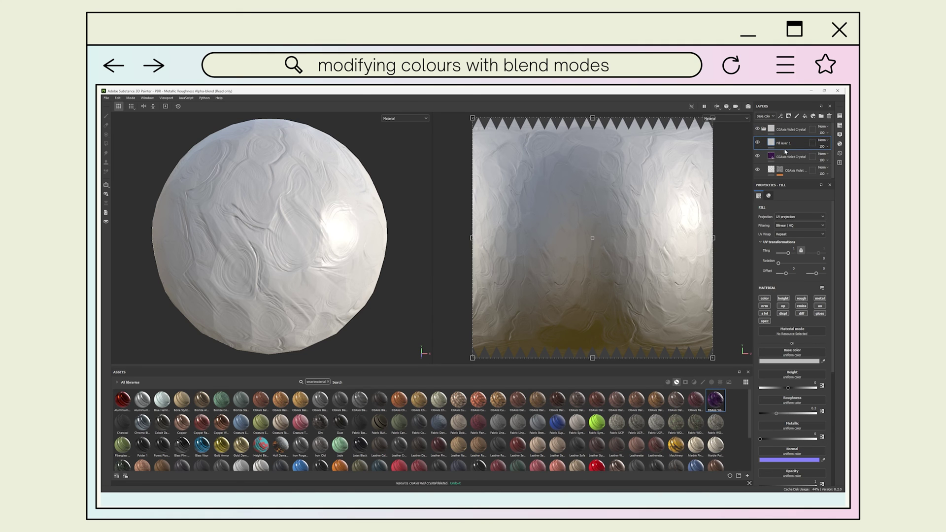
left_click(788, 362)
left_click_drag(743, 390, 776, 384)
left_click(780, 367)
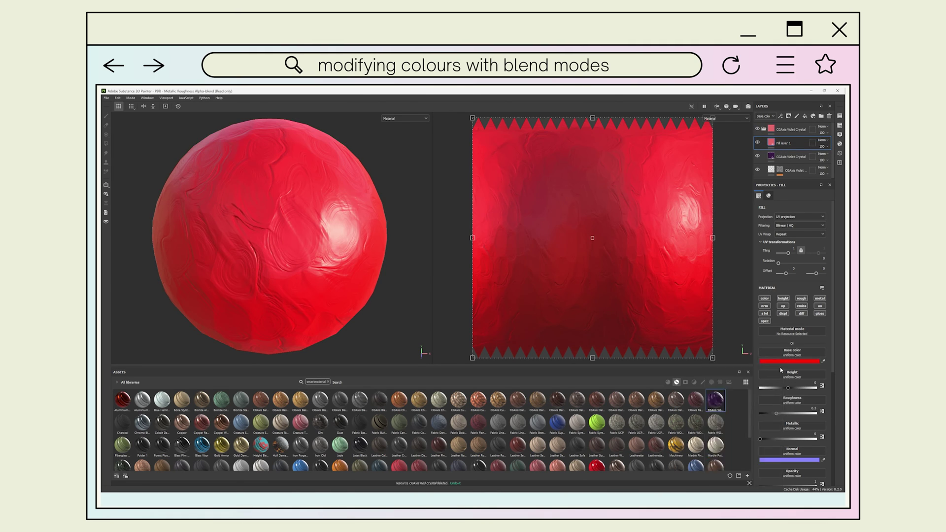
Disable all of the red fill's channels except colour.
left_click(765, 306)
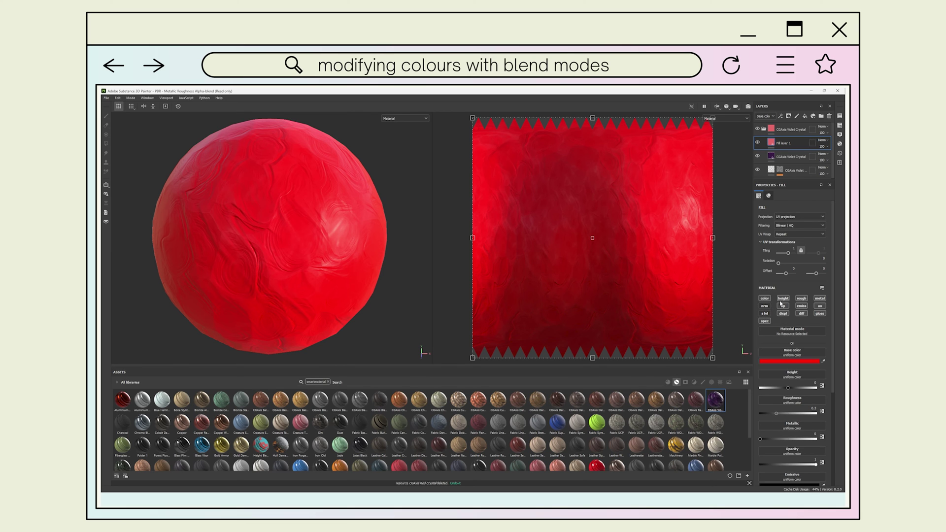
left_click(783, 299)
left_click(782, 306)
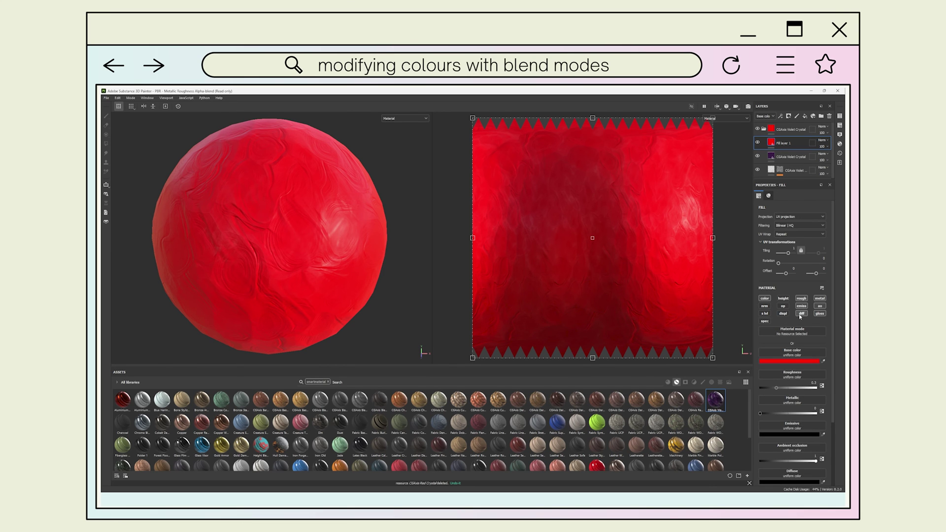
left_click(802, 314)
left_click(802, 306)
left_click(801, 298)
left_click(820, 299)
left_click(820, 306)
left_click(820, 313)
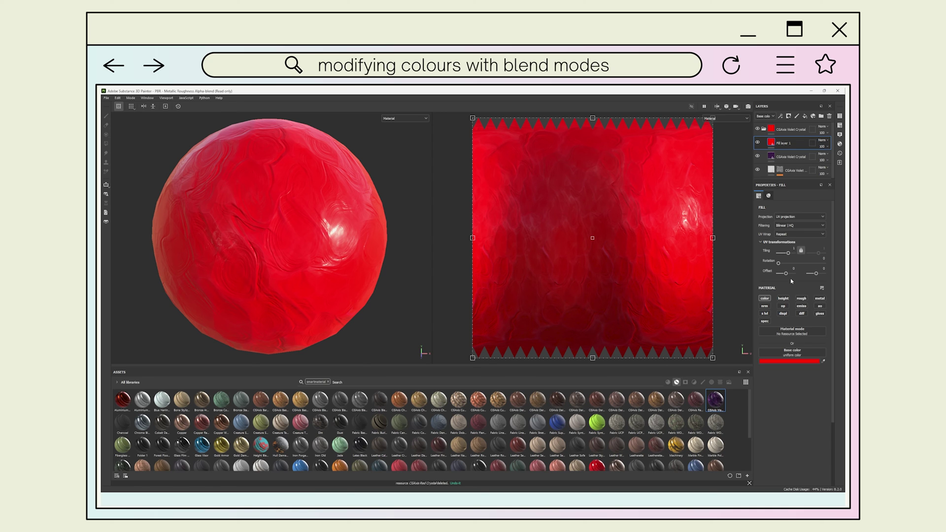
Try Multiply, Difference and Linear burn on the red fill, settle on Color, then hide it.
left_click(825, 141)
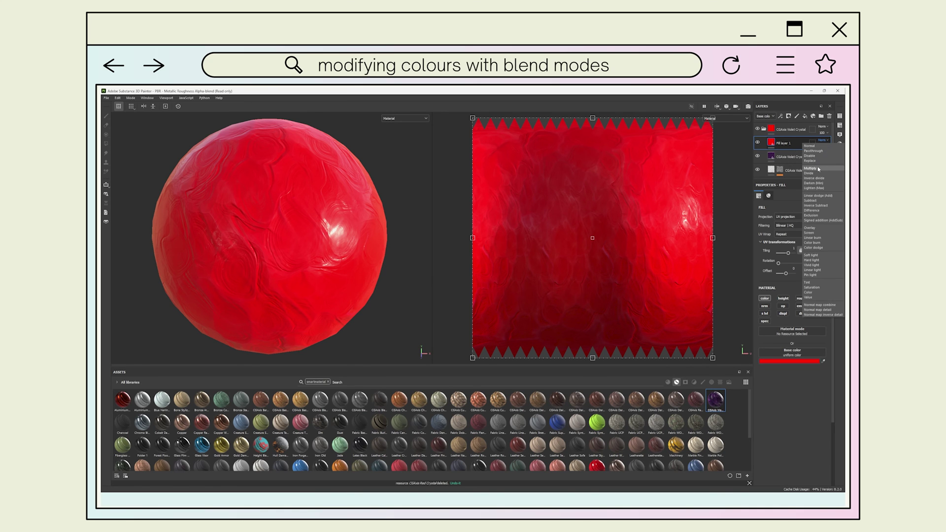
left_click(824, 168)
left_click(827, 141)
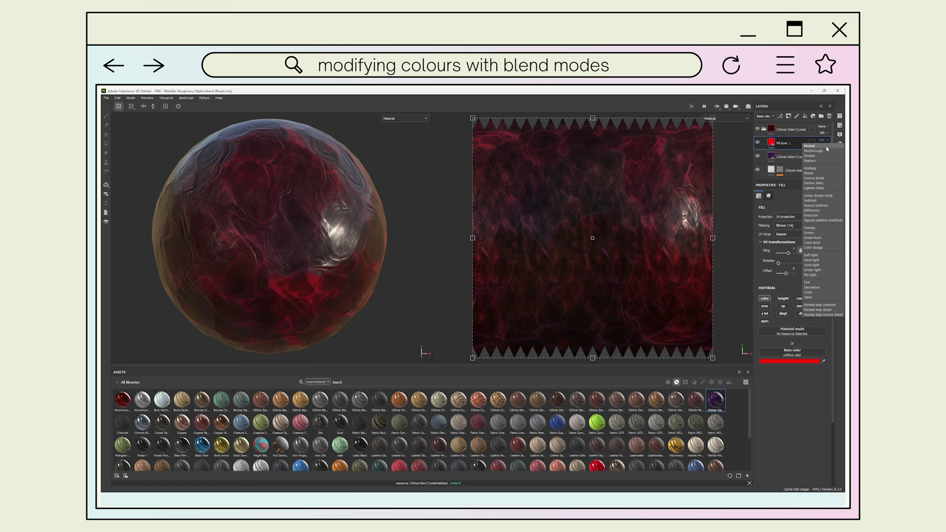
left_click(821, 210)
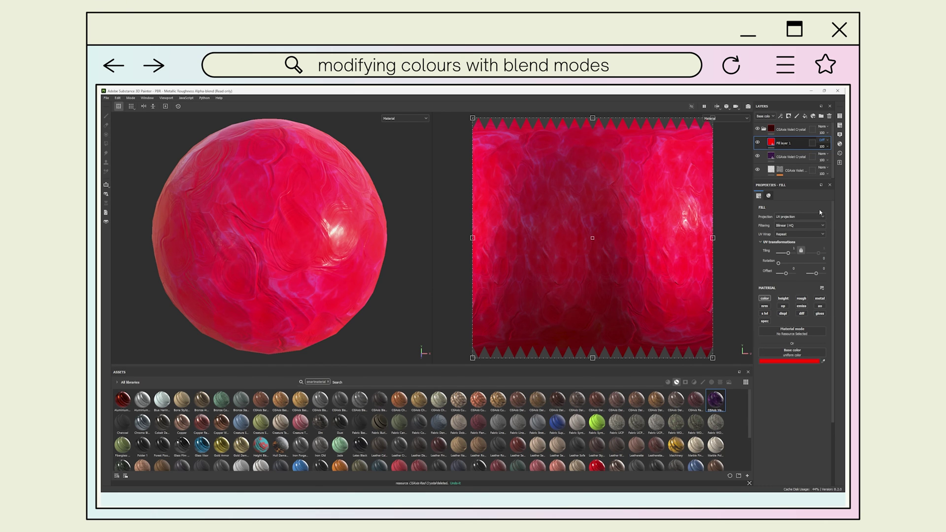
left_click(826, 142)
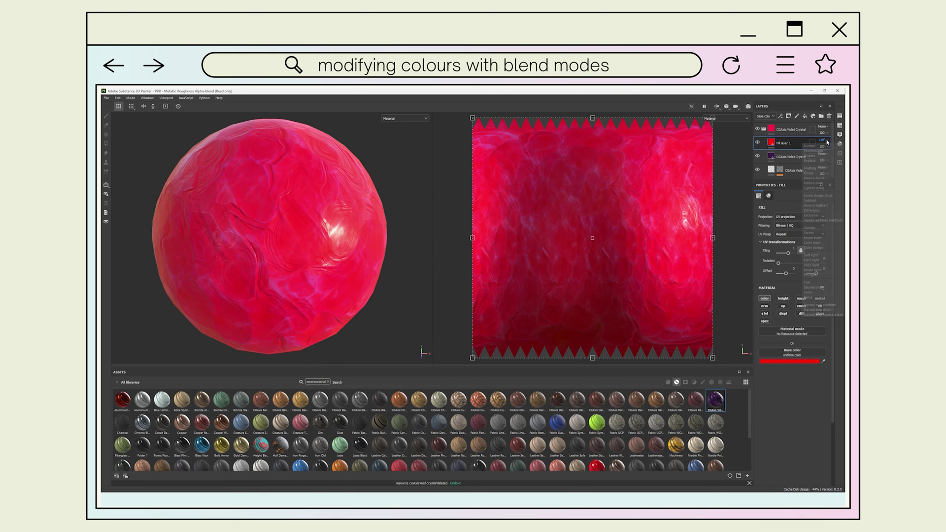
left_click(818, 237)
left_click(826, 141)
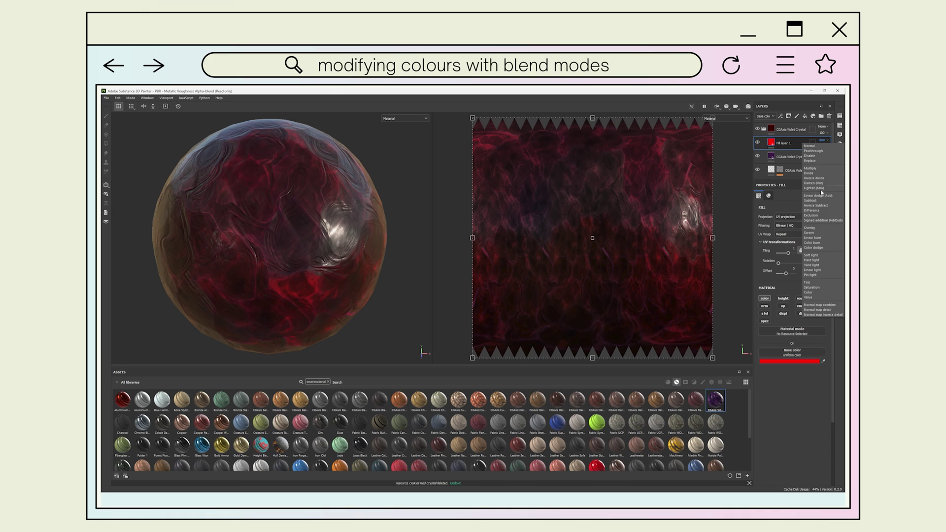
left_click(809, 293)
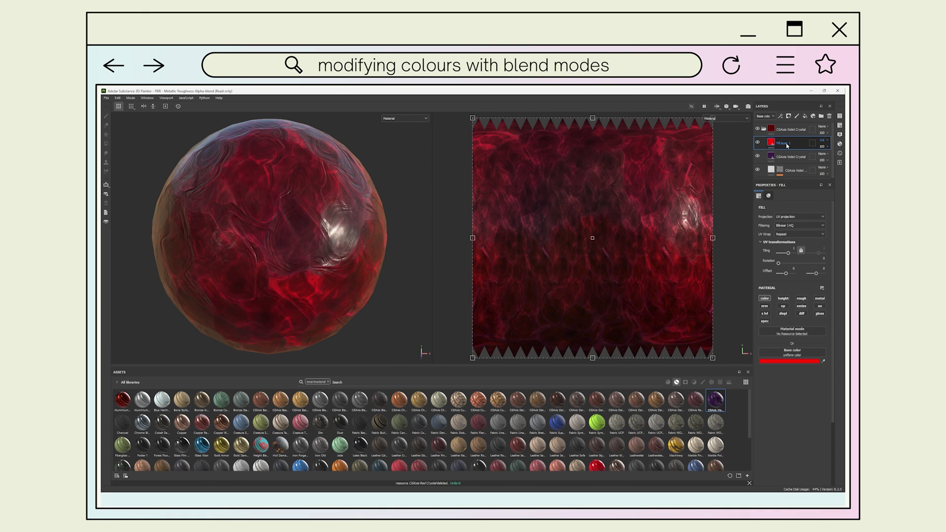
left_click(757, 142)
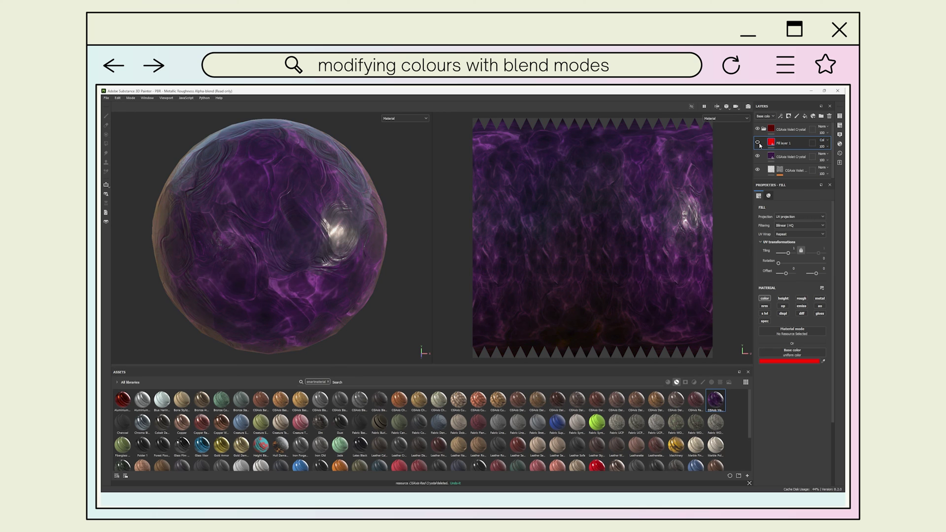
Clear the smartmaterial tag and apply the Copper Pure material to the sphere.
left_click(667, 382)
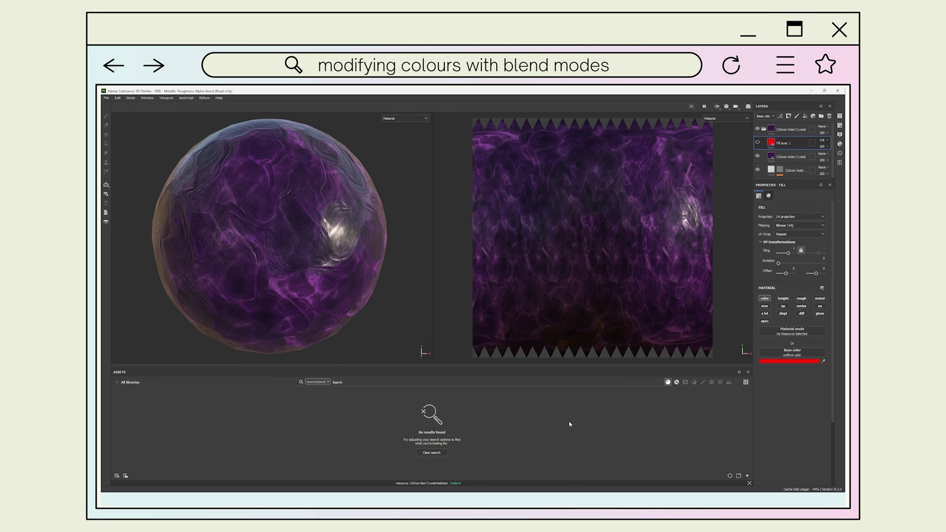
left_click(327, 382)
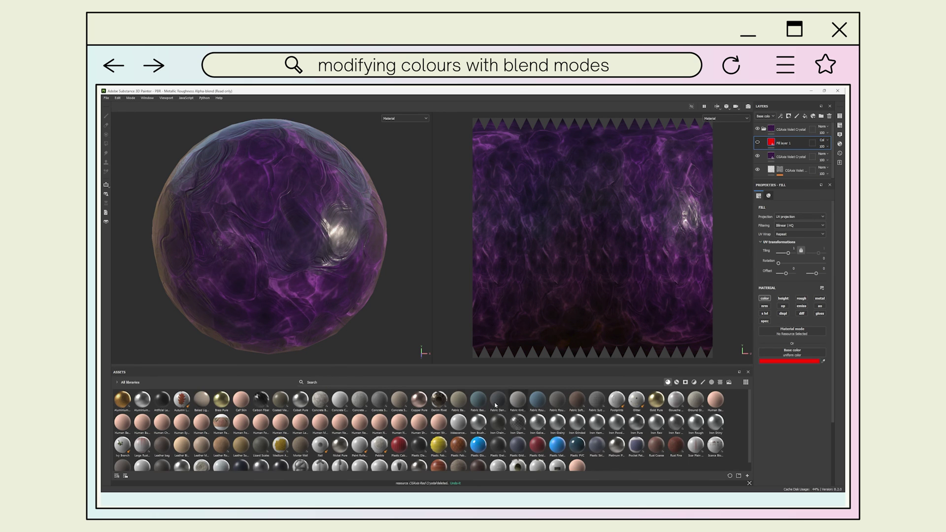
left_click_drag(419, 399, 540, 242)
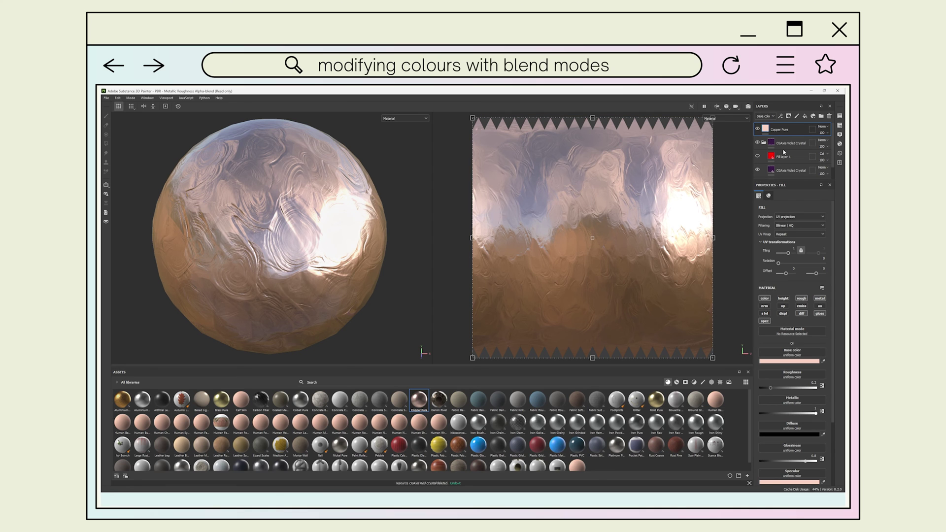
Try Screen, then Color, as the copper layer's blend mode.
left_click(823, 127)
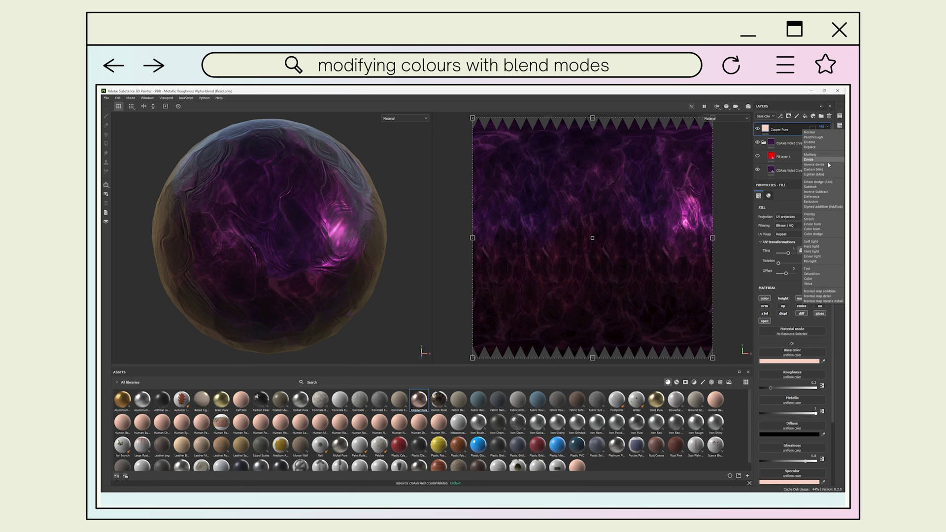
left_click(809, 219)
left_click(821, 127)
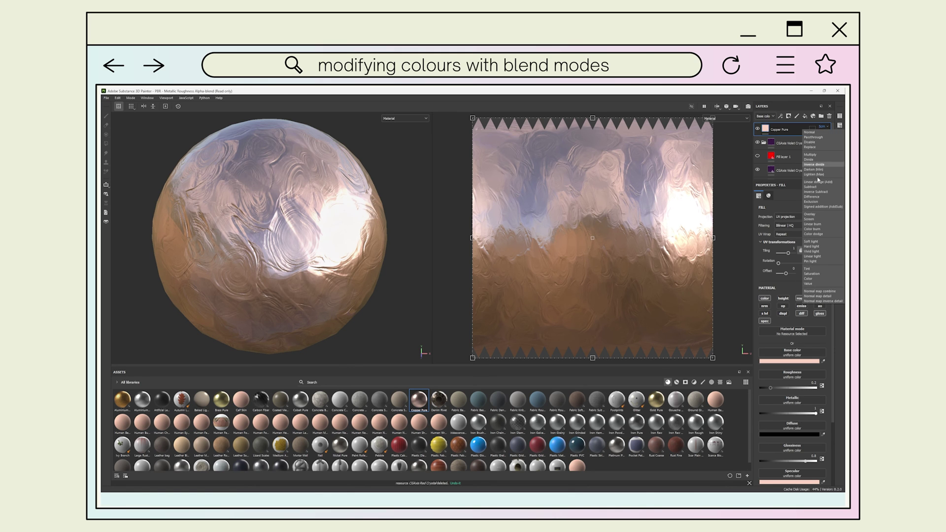
left_click(809, 279)
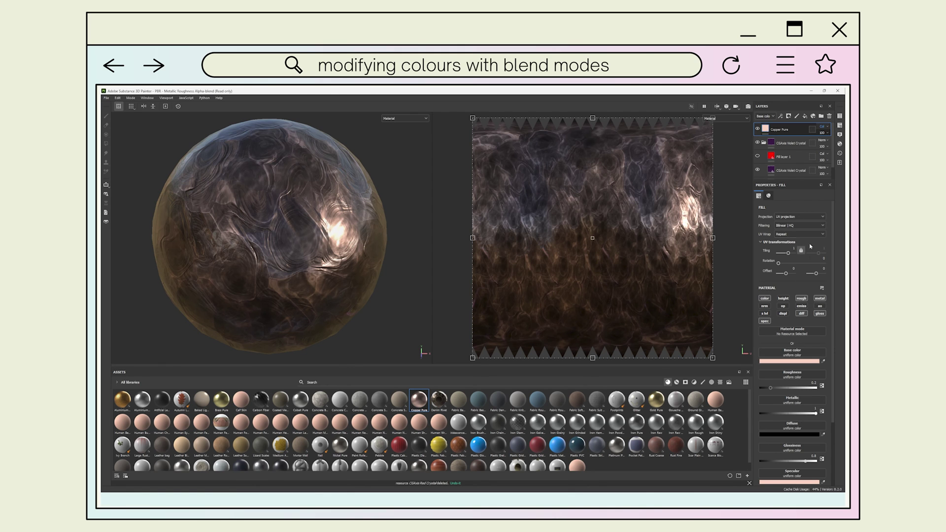
Delete the Copper Pure layer and rename Fill layer 1 to 'Red colour'.
left_click(828, 116)
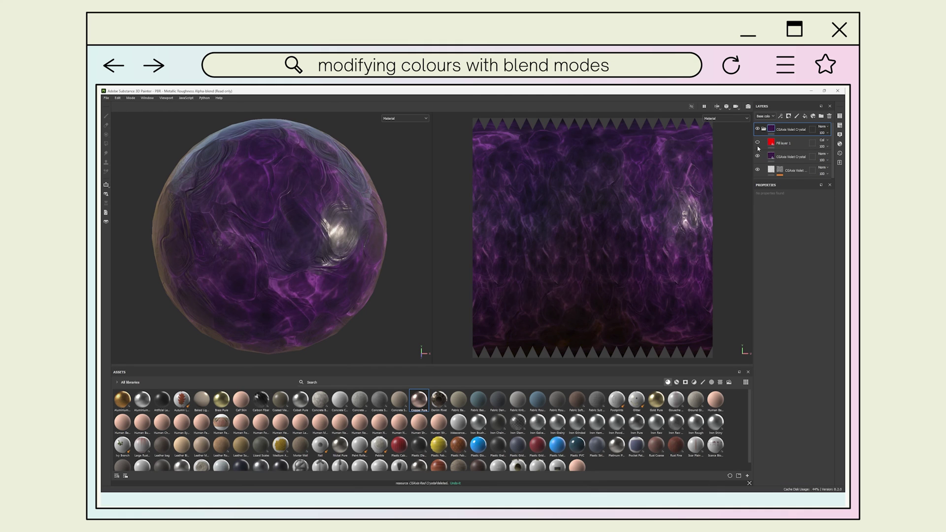
double_click(792, 143)
type("Re")
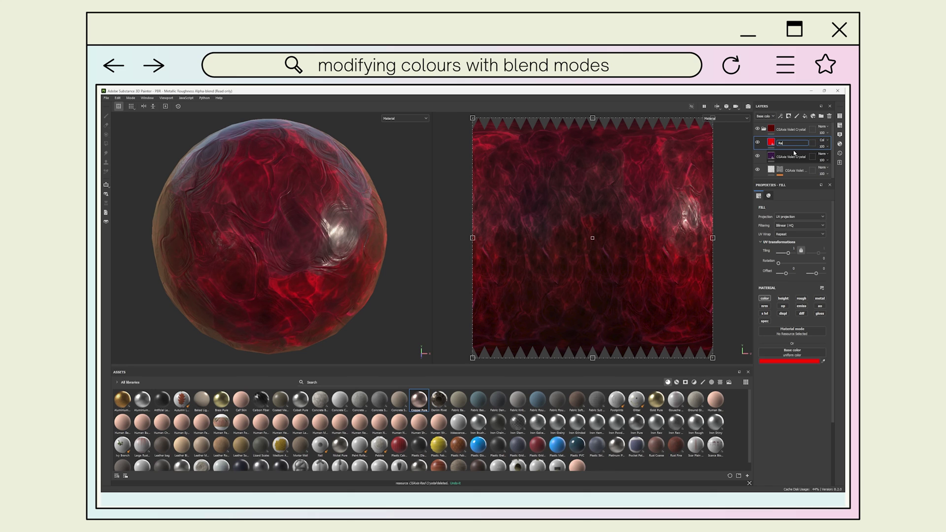
type("d colour")
key("Return")
Rename the top folder 'CGAxis Red Crystal' and save it as a smart material.
double_click(791, 129)
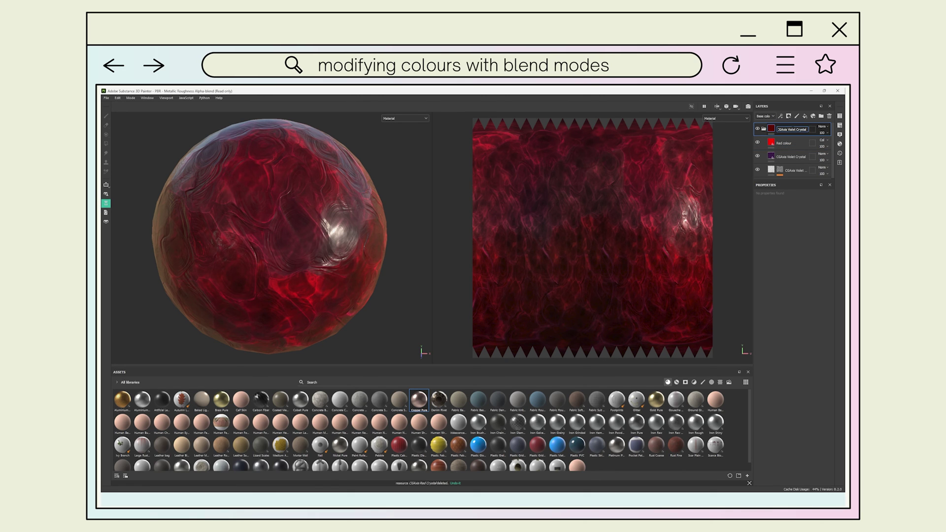
type("Red")
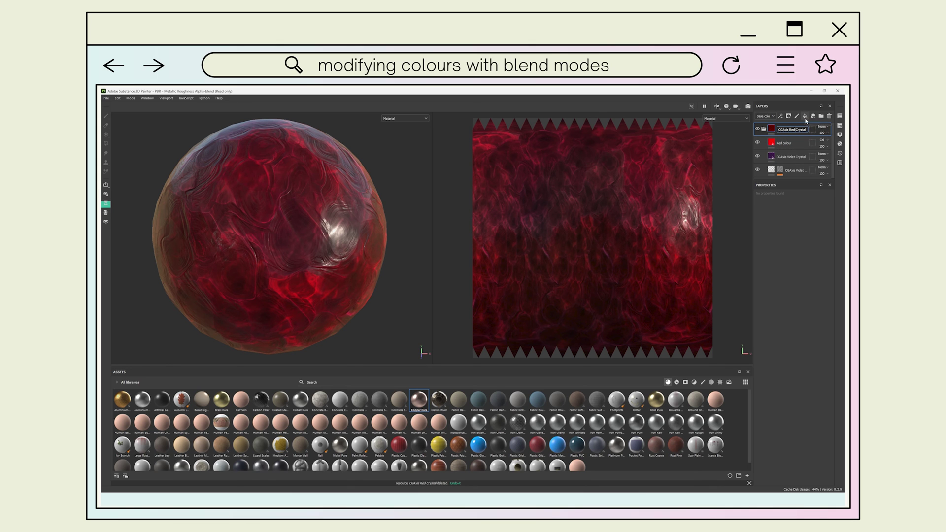
left_click(799, 132)
right_click(799, 132)
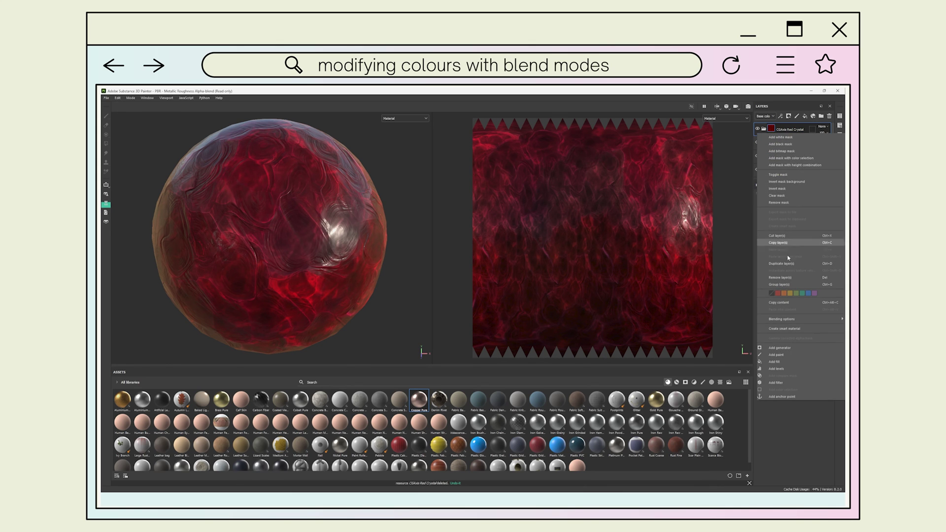
left_click(780, 327)
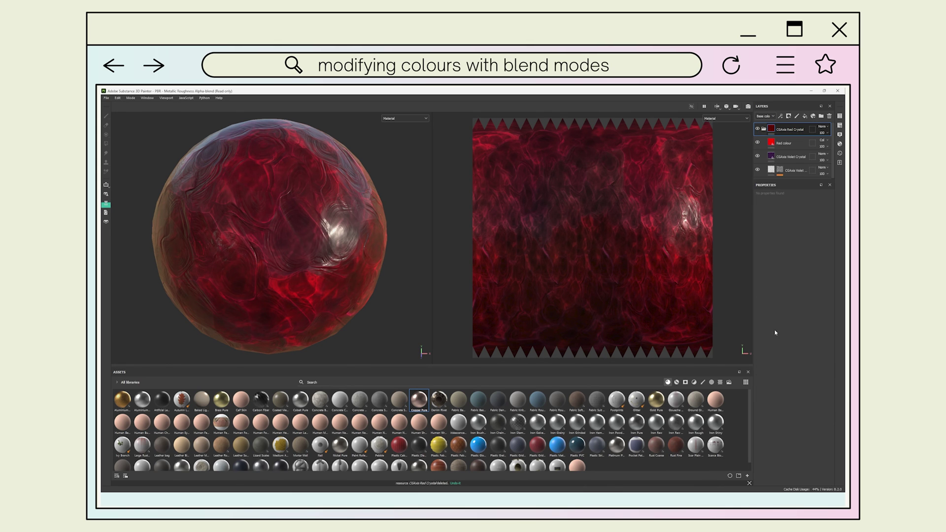
Filter the assets to smart materials and drag CGAxis Red Crystal onto the sphere.
left_click(676, 383)
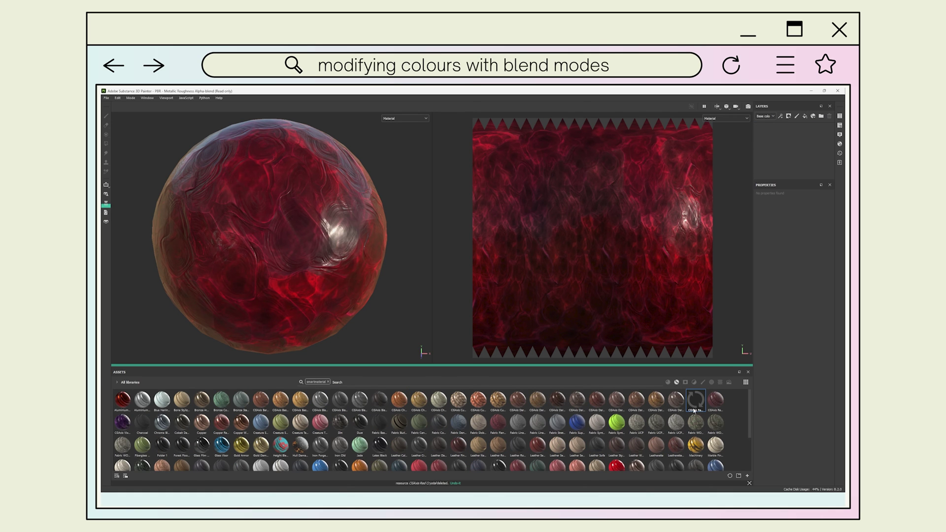
mouse_move(696, 407)
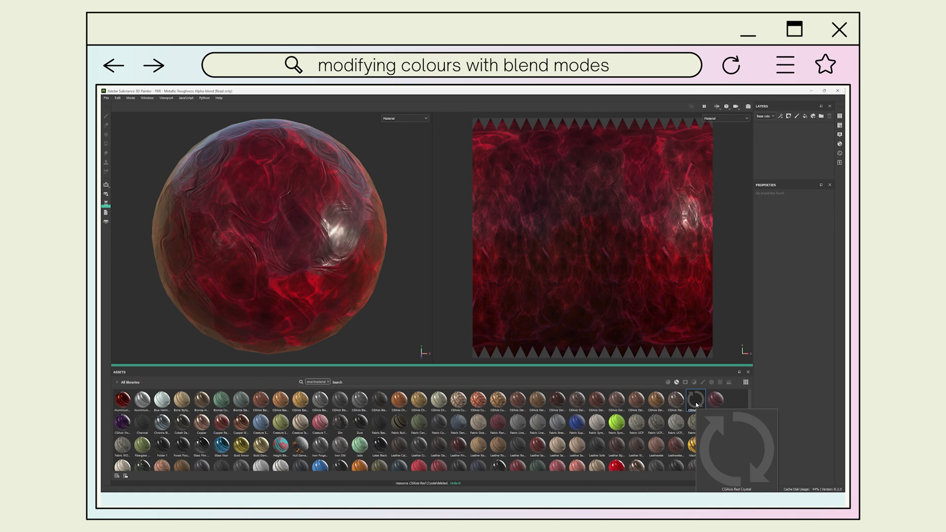
left_click_drag(696, 404, 602, 236)
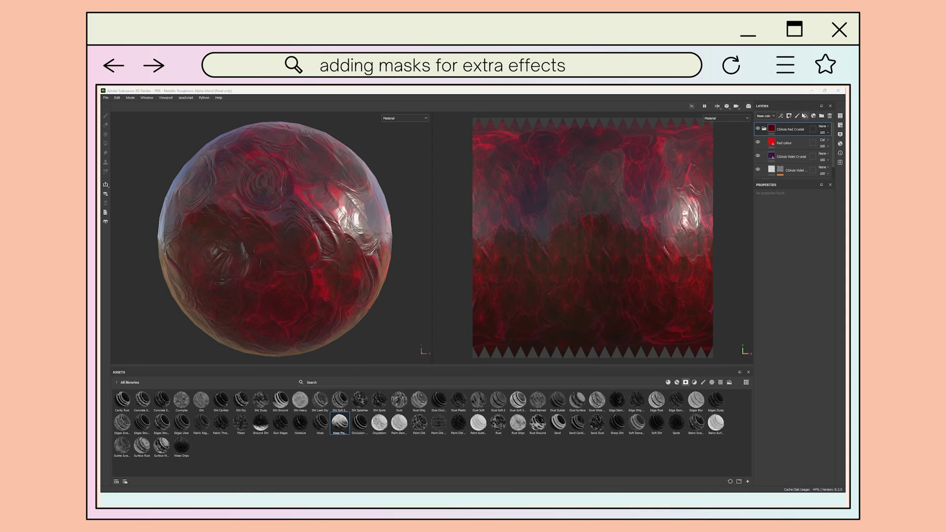
Add a fill layer inside the crystal folder, masked with Moss, with pure blue 0E00FE base colour.
left_click(805, 116)
left_click_drag(788, 129, 788, 150)
mouse_move(340, 422)
left_mouse_down()
mouse_move(706, 235)
mouse_move(790, 144)
left_mouse_up()
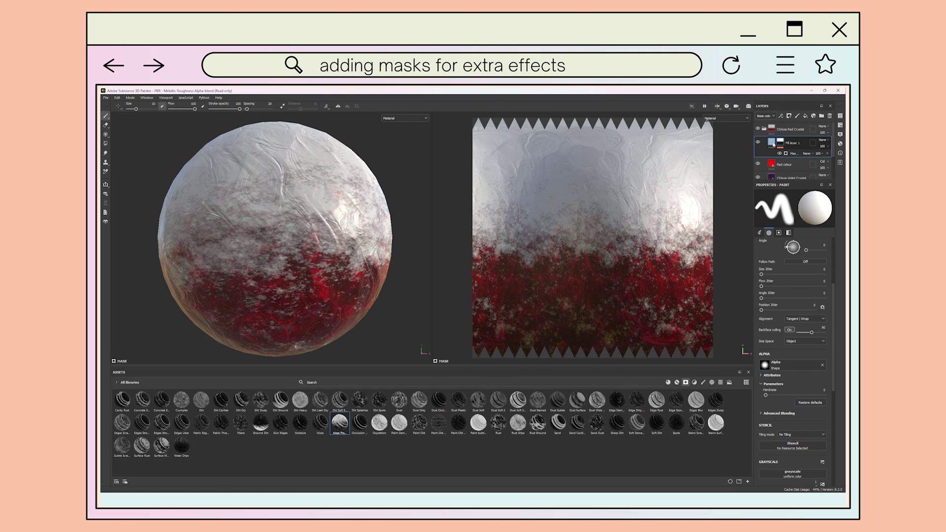
left_click(772, 143)
left_click(788, 345)
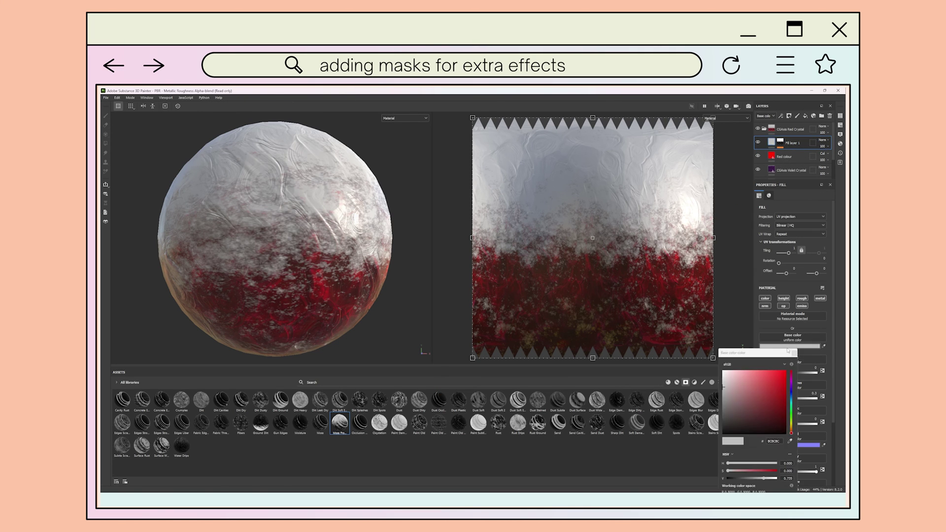
left_click_drag(791, 407, 791, 390)
left_click(785, 371)
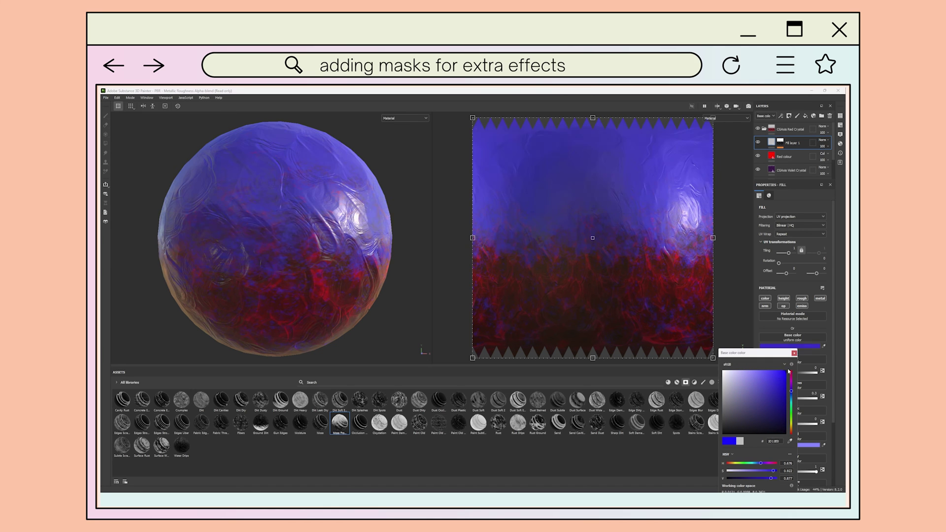
Set the blue fill to Color blend mode and rename it 'Blue Layer'.
left_click(822, 140)
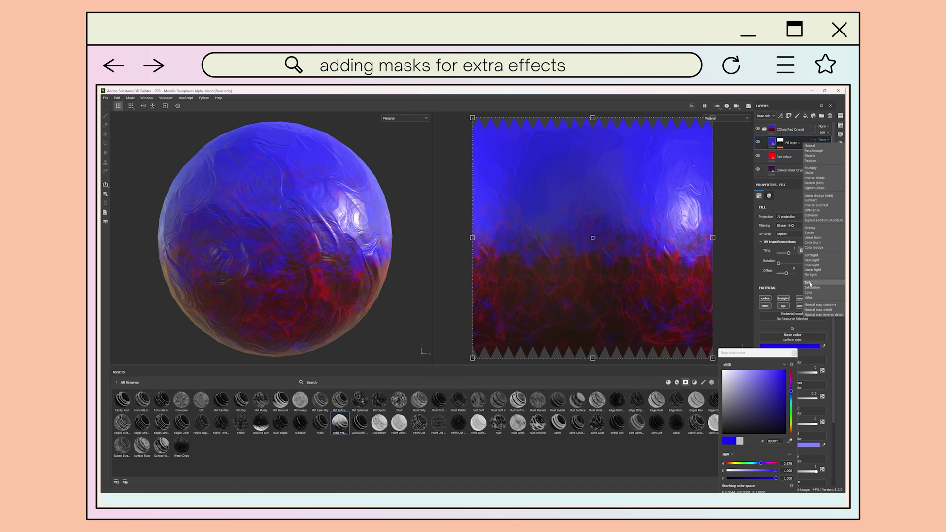
left_click(809, 292)
double_click(797, 144)
type("Blue")
key("Return")
left_click(792, 129)
Rename the crystal folder 'CGAxis Blue/Red Crystal' and save it as a smart material.
double_click(792, 129)
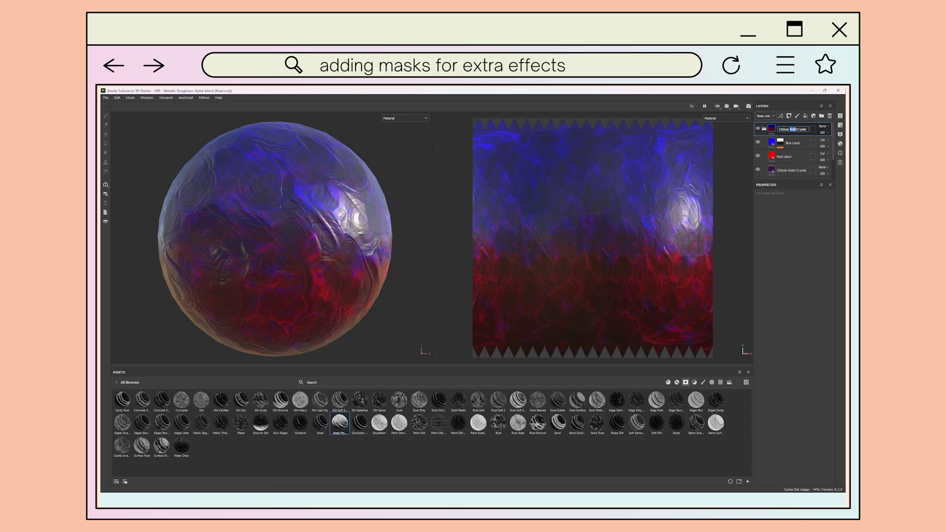
type("Blue/Red")
key("Return")
right_click(791, 129)
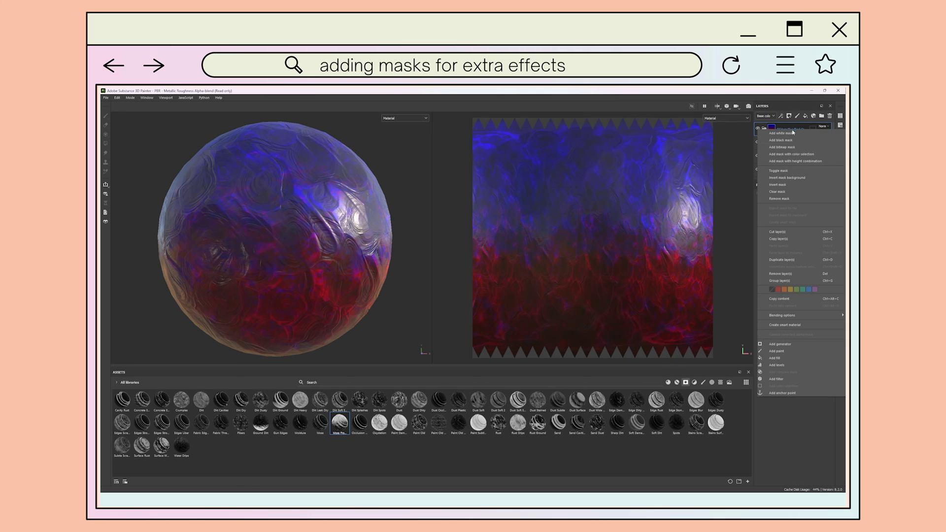
left_click(776, 327)
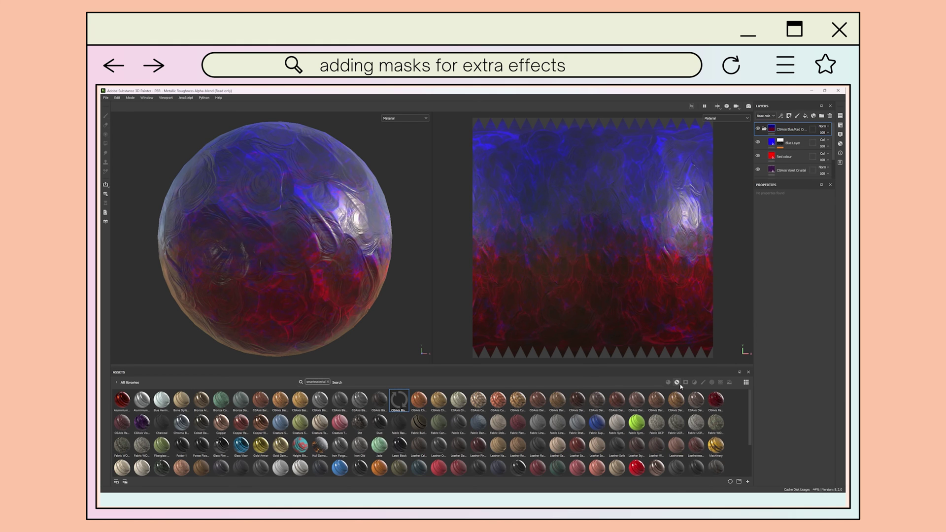
Delete the folder from the stack and apply the new Blue_Red crystal smart material to the sphere.
left_click(831, 117)
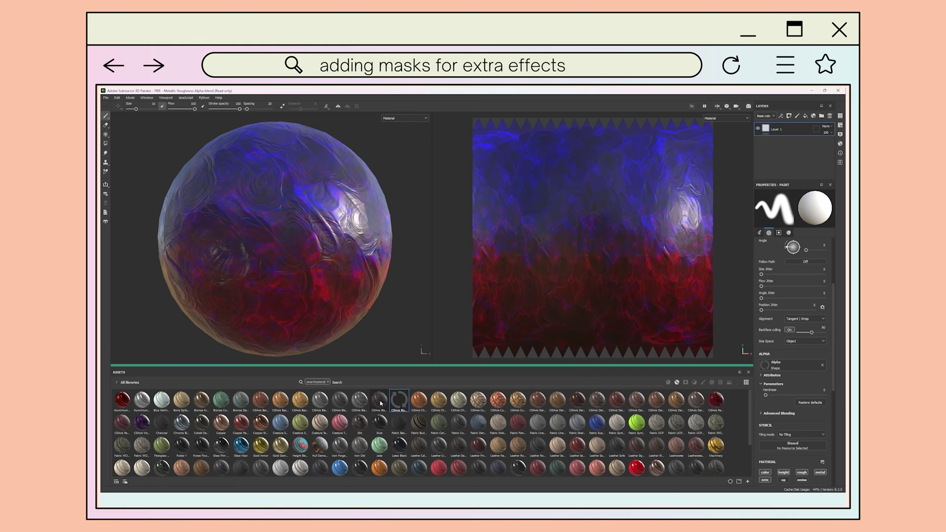
mouse_move(401, 402)
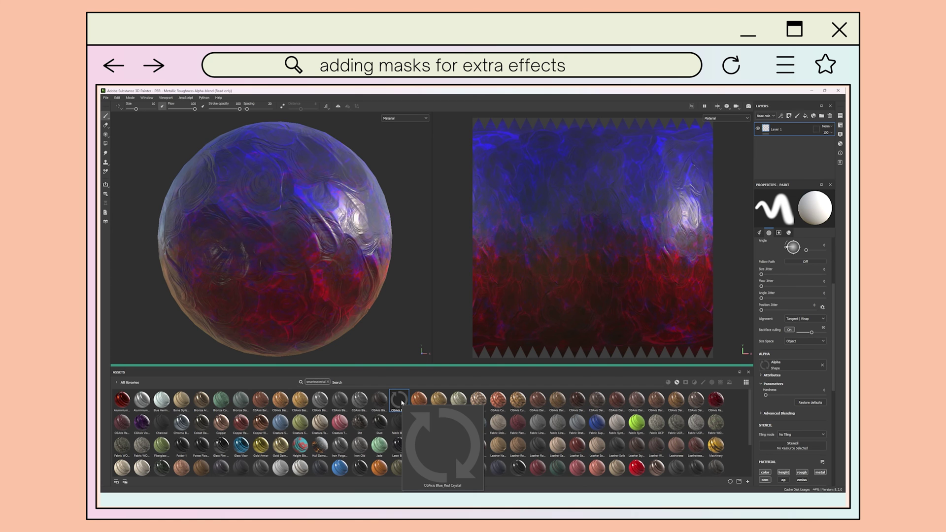
left_click_drag(402, 403, 537, 254)
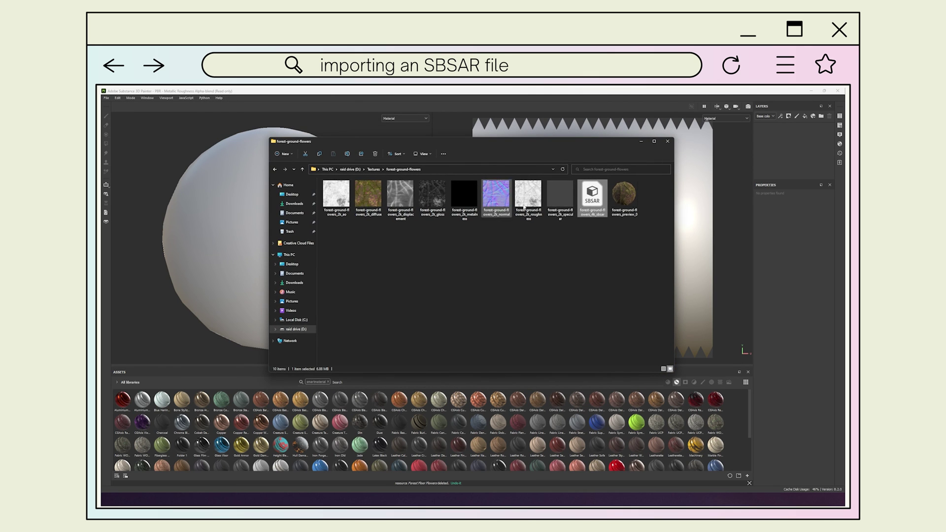
Import the forest-floor SBSAR as a texture into your_assets, then add a new fill layer.
left_click_drag(598, 199, 509, 446)
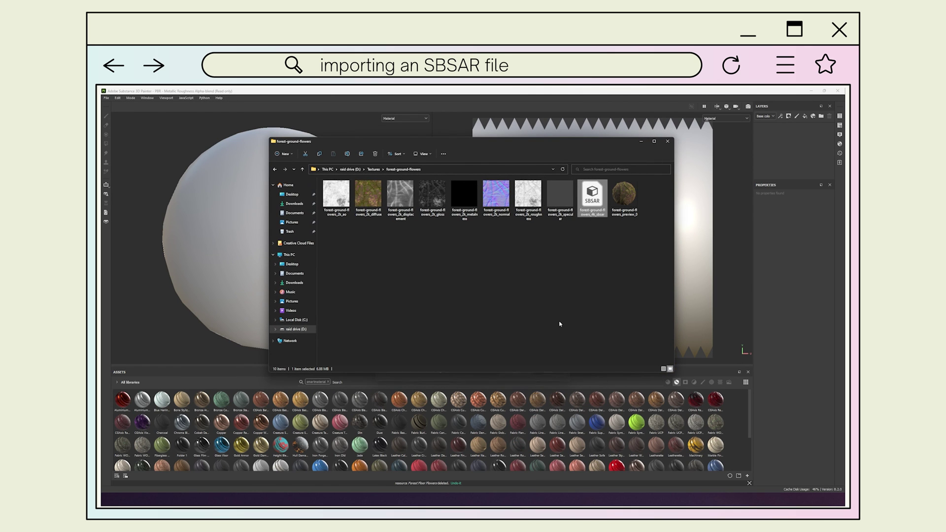
left_click(640, 142)
left_click(545, 234)
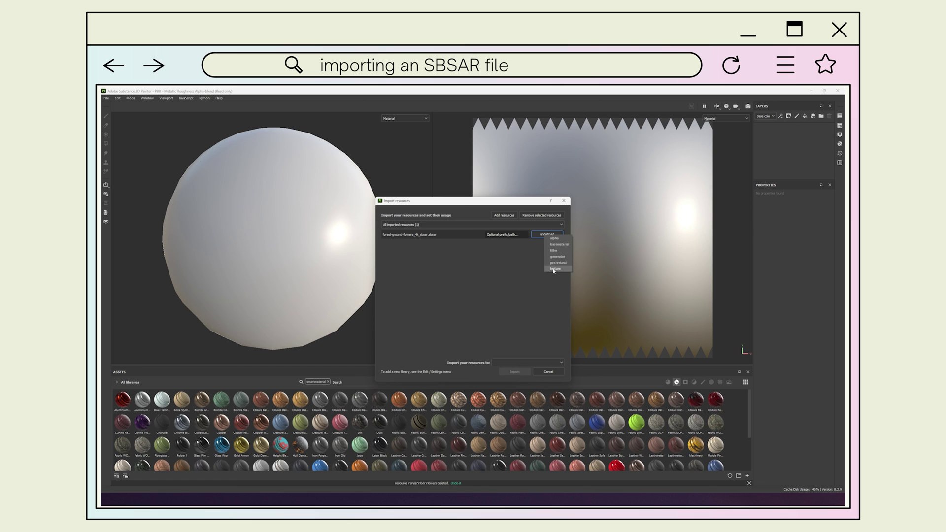
left_click(553, 269)
left_click(522, 363)
left_click(512, 383)
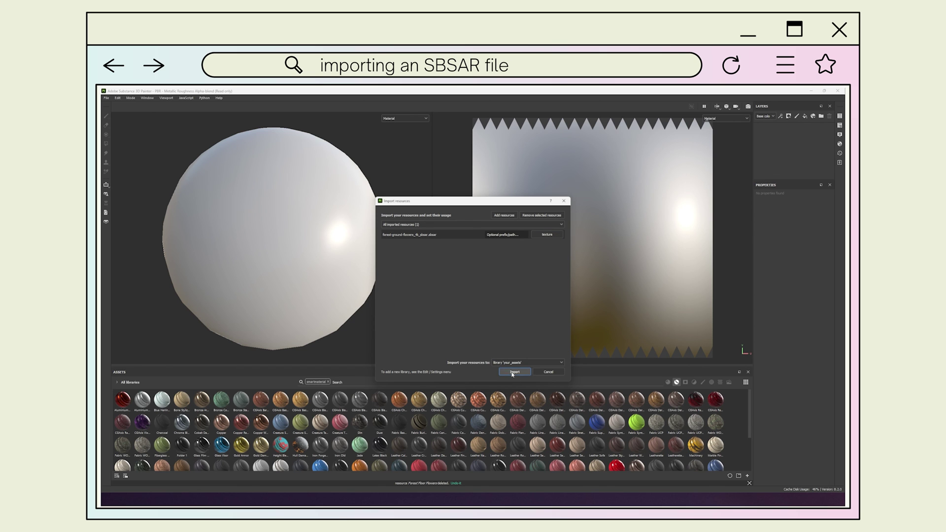
left_click(513, 372)
left_click(804, 117)
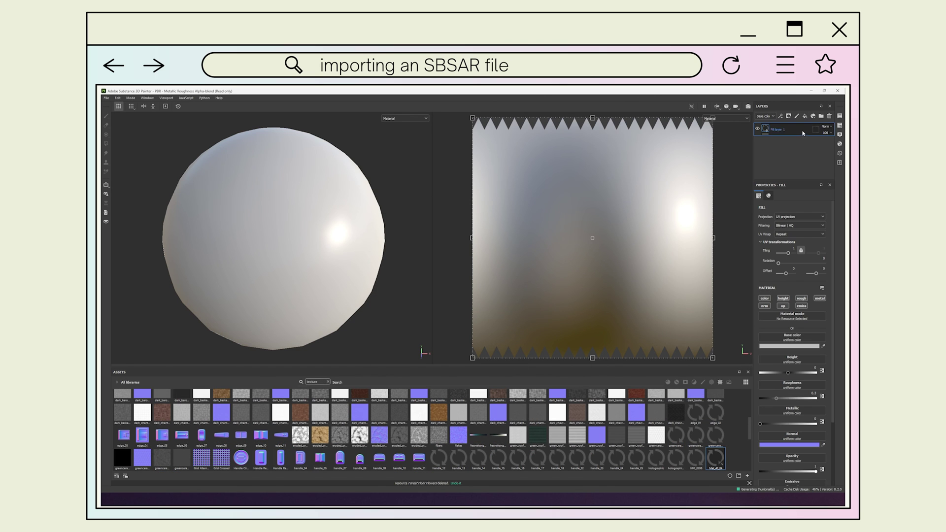
Load Mat_40_04 into the fill's Base color, Height, Roughness, Metallic and Normal channels.
left_click_drag(715, 458, 794, 339)
left_click(799, 349)
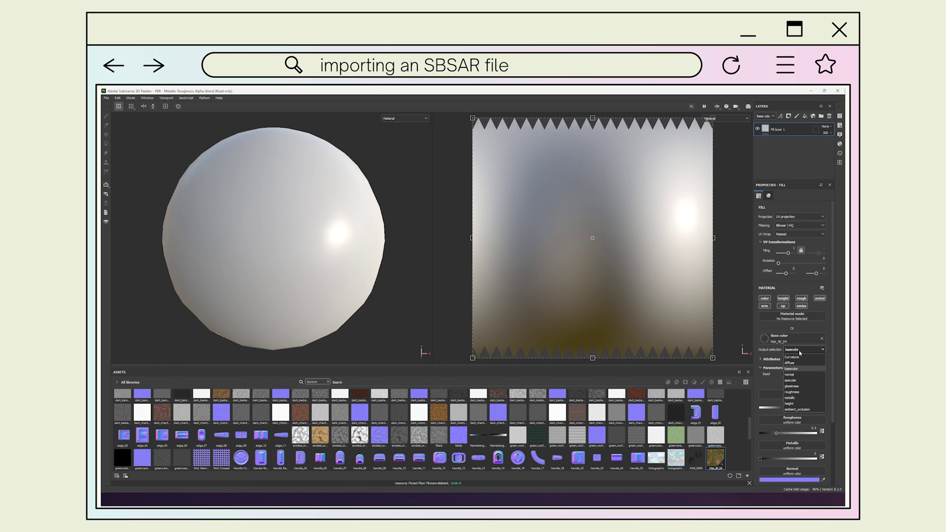
left_click(791, 369)
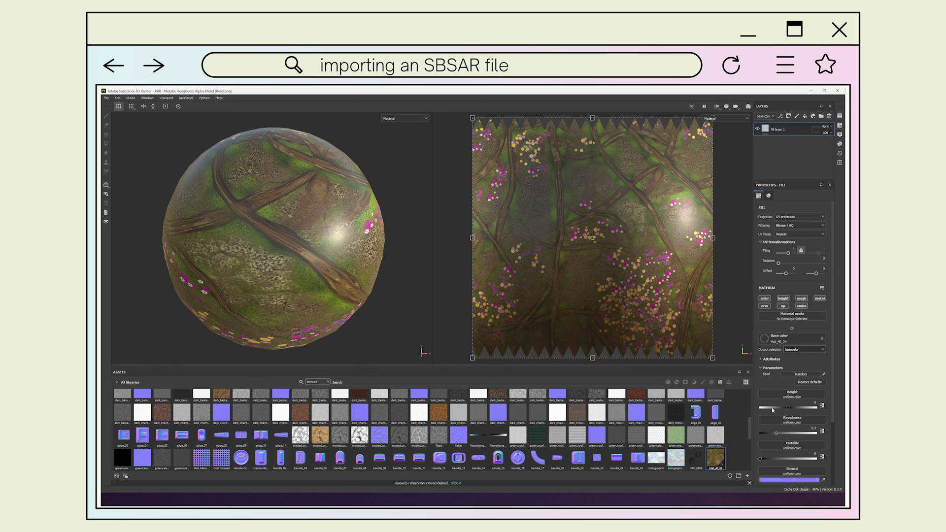
scroll(772, 409, "down", 1)
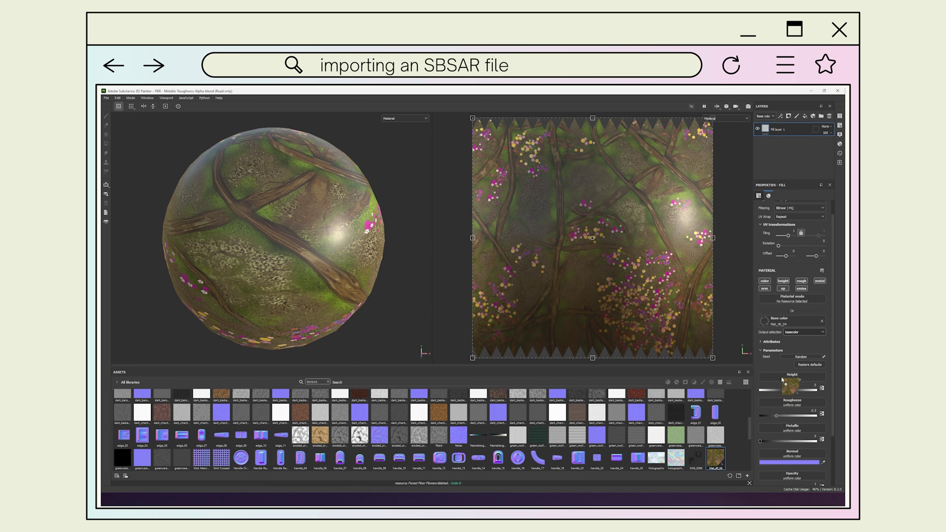
scroll(782, 379, "down", 1)
left_click_drag(784, 303, 785, 385)
left_click_drag(715, 457, 773, 418)
scroll(774, 418, "down", 1)
left_click_drag(715, 458, 781, 448)
scroll(780, 445, "down", 2)
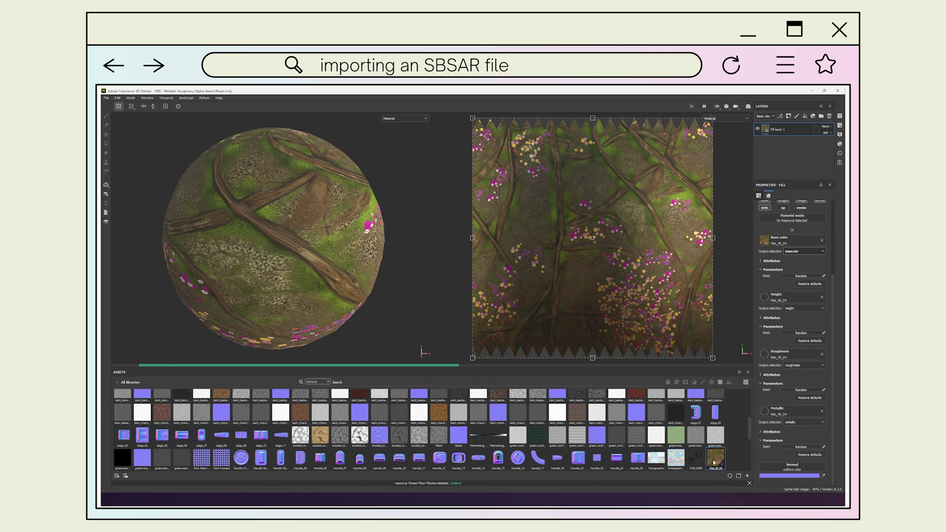
left_click_drag(713, 462, 788, 472)
scroll(789, 468, "down", 2)
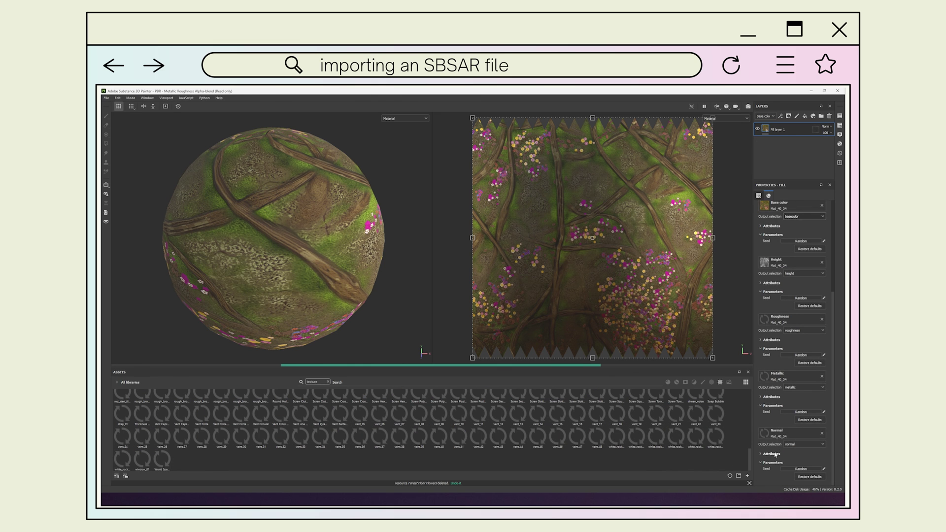
scroll(785, 453, "up", 5)
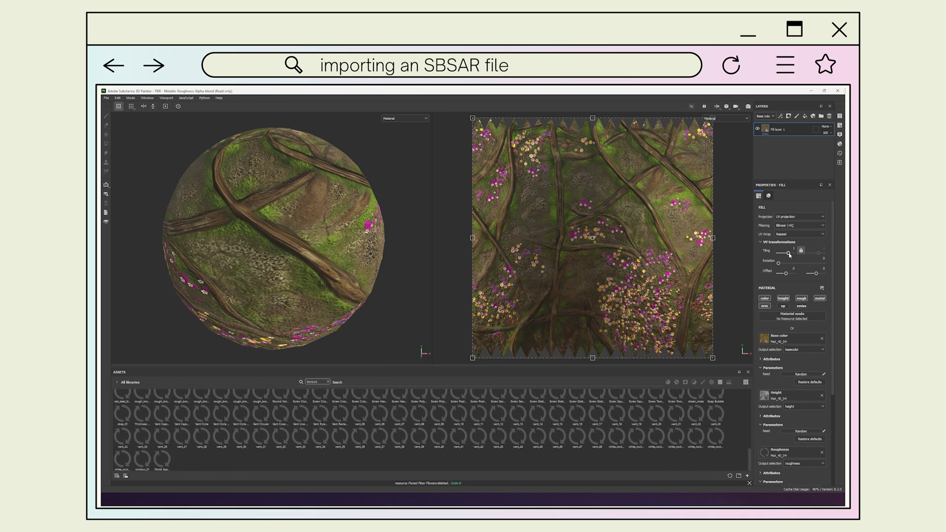
Raise the fill's tiling and switch its projection to Tri-planar.
left_click_drag(788, 253, 790, 253)
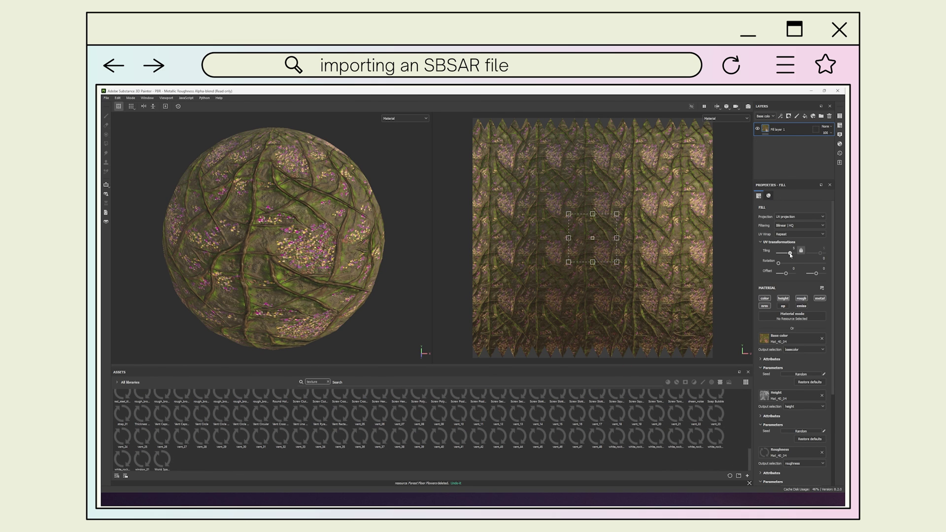
left_click(784, 217)
left_click(787, 236)
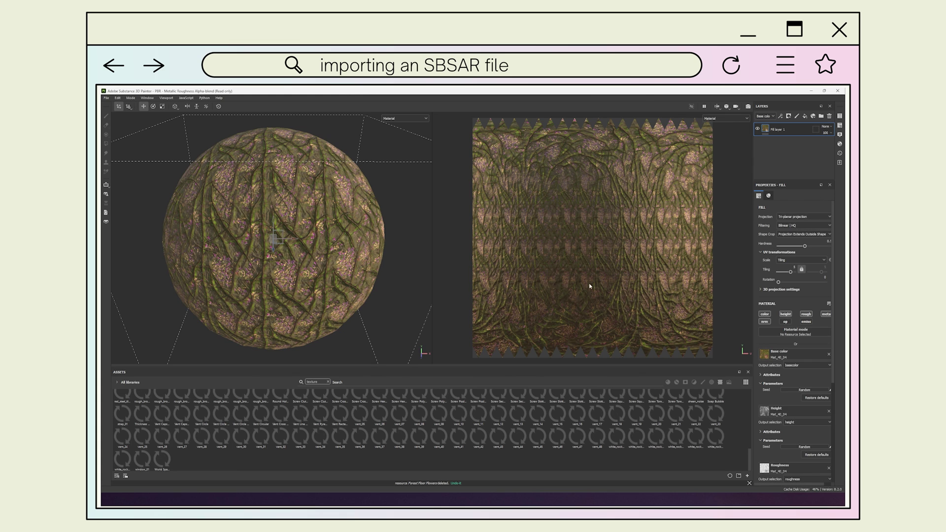